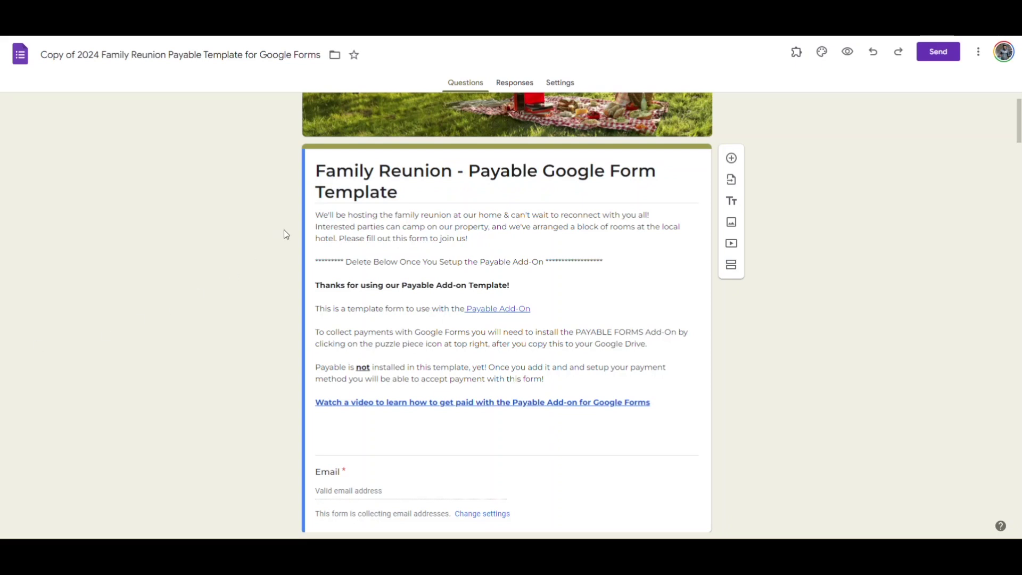
Insert ' name' after 'Family' so the title reads 'Family name Reunion - Payable Google Form Template'
click(374, 174)
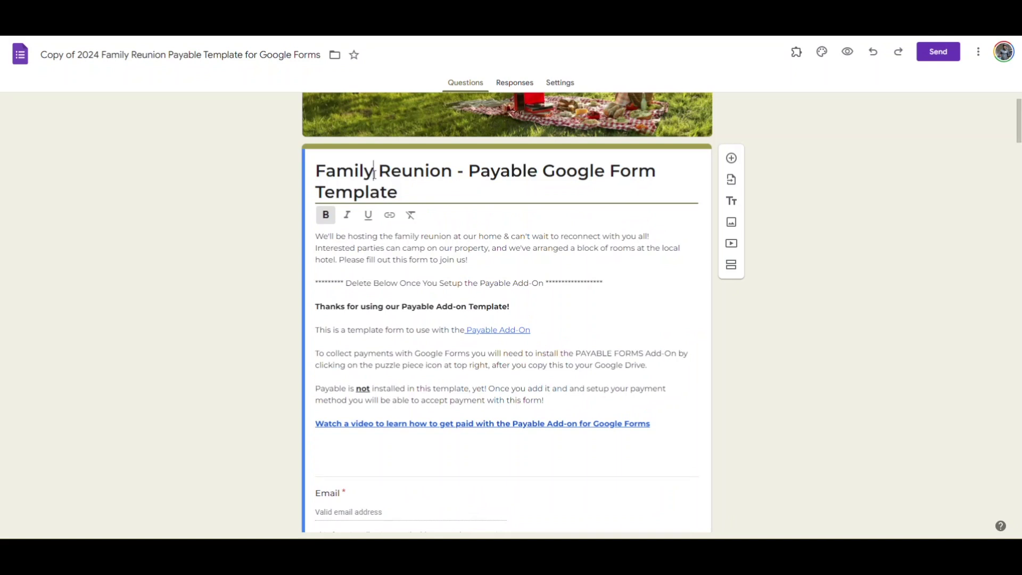
text(name)
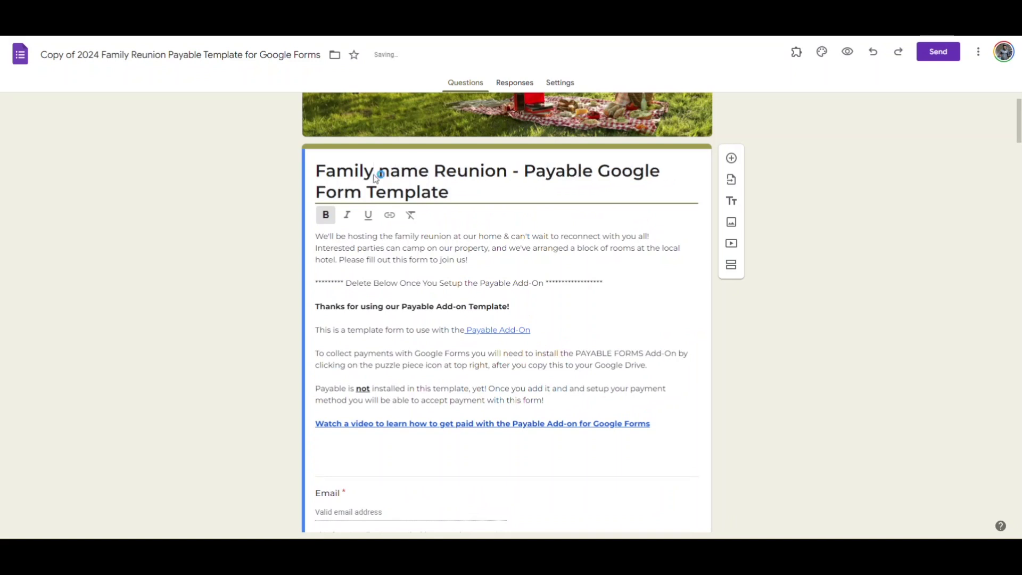
scroll(394, 237, down, 10)
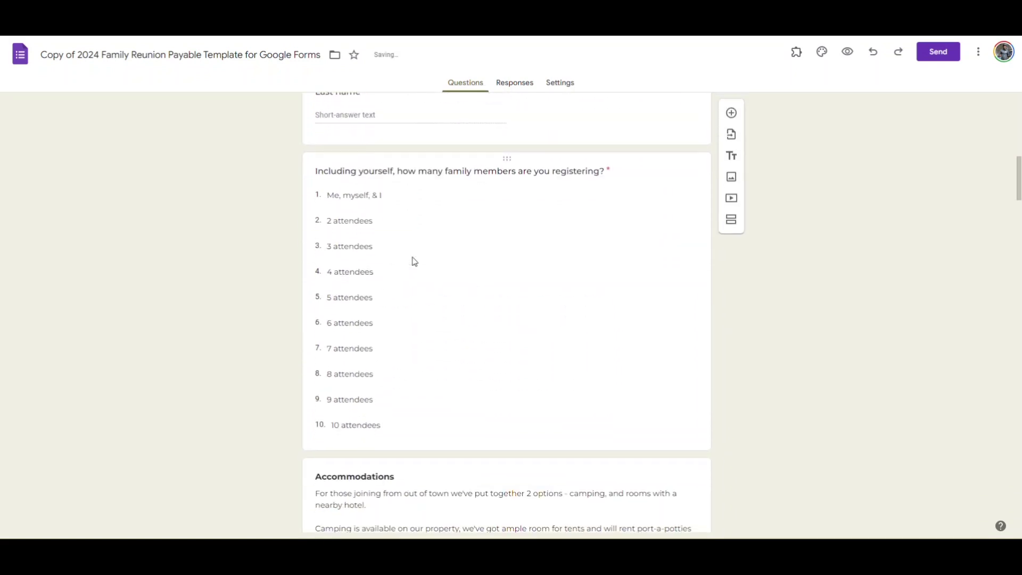
scroll(414, 260, down, 8)
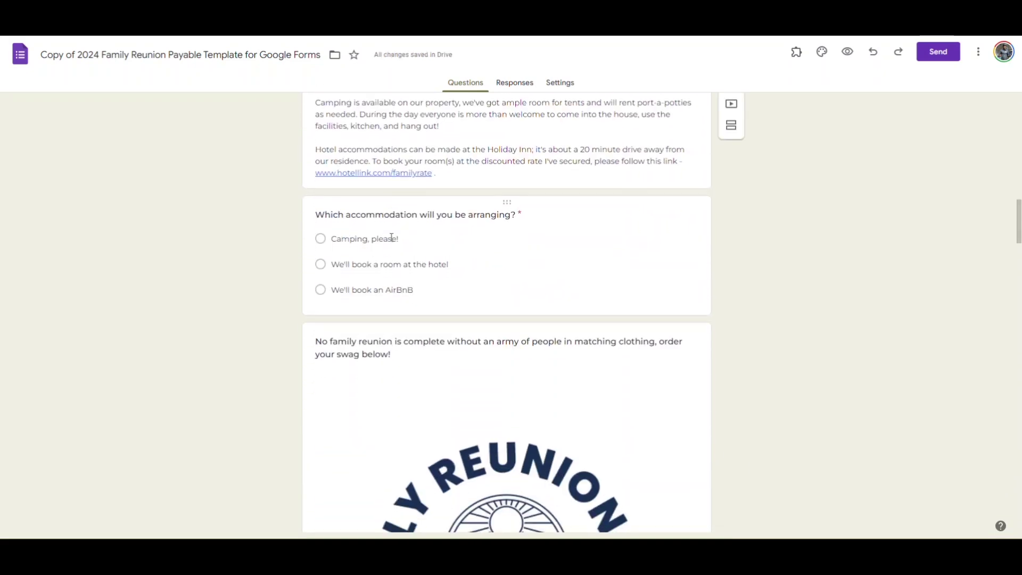
scroll(415, 239, down, 12)
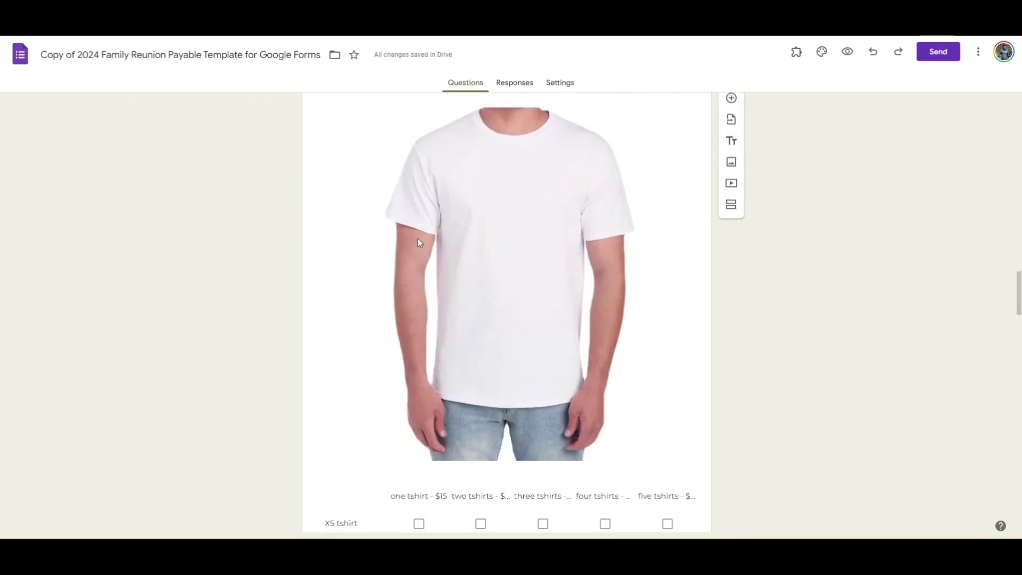
scroll(460, 243, down, 5)
scroll(477, 301, up, 12)
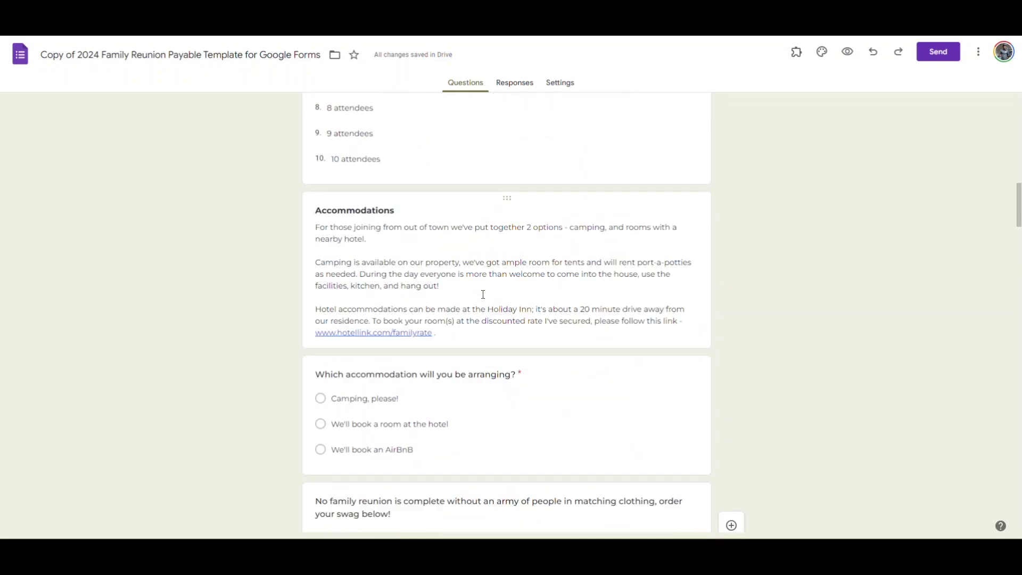
scroll(481, 295, up, 10)
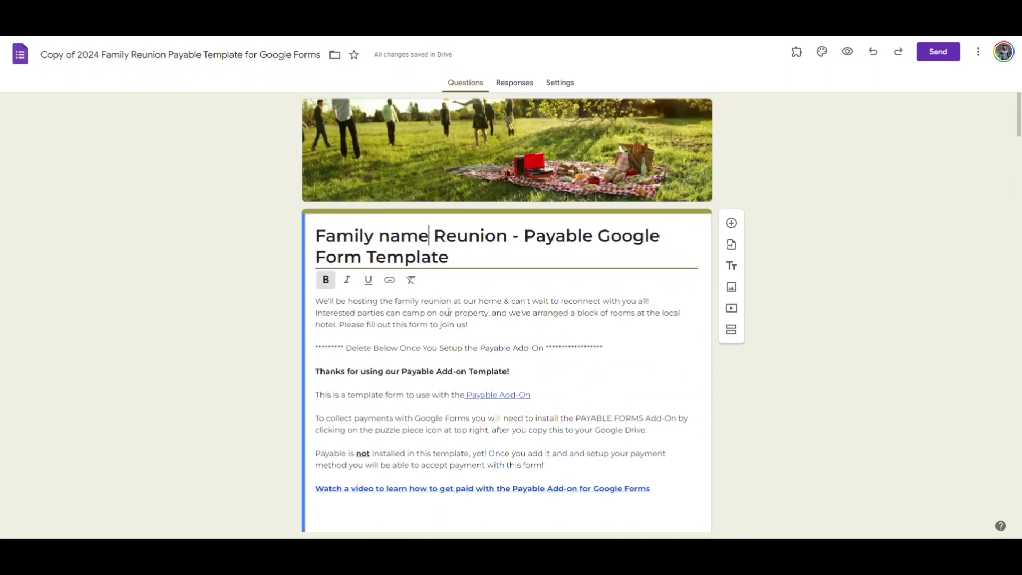
scroll(463, 316, down, 3)
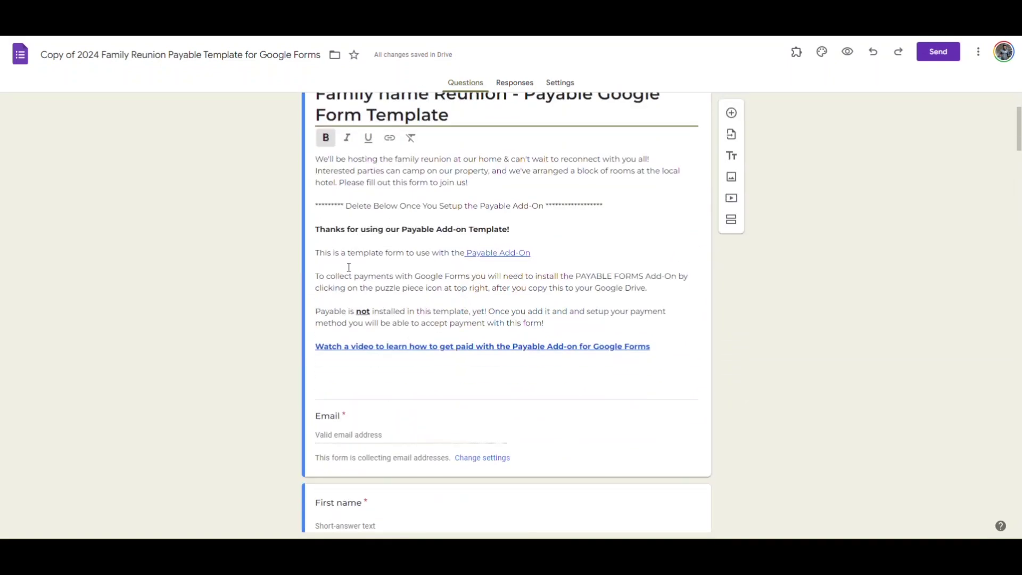
Select the Payable add-on template instructions in the form description
click(317, 227)
drag(344, 235, 659, 349)
scroll(663, 338, up, 3)
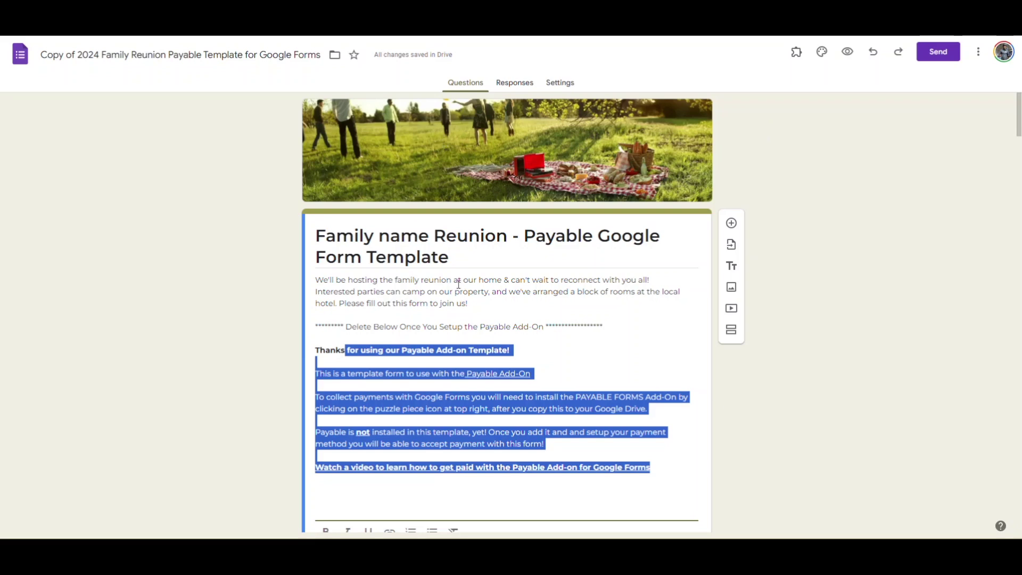
click(979, 53)
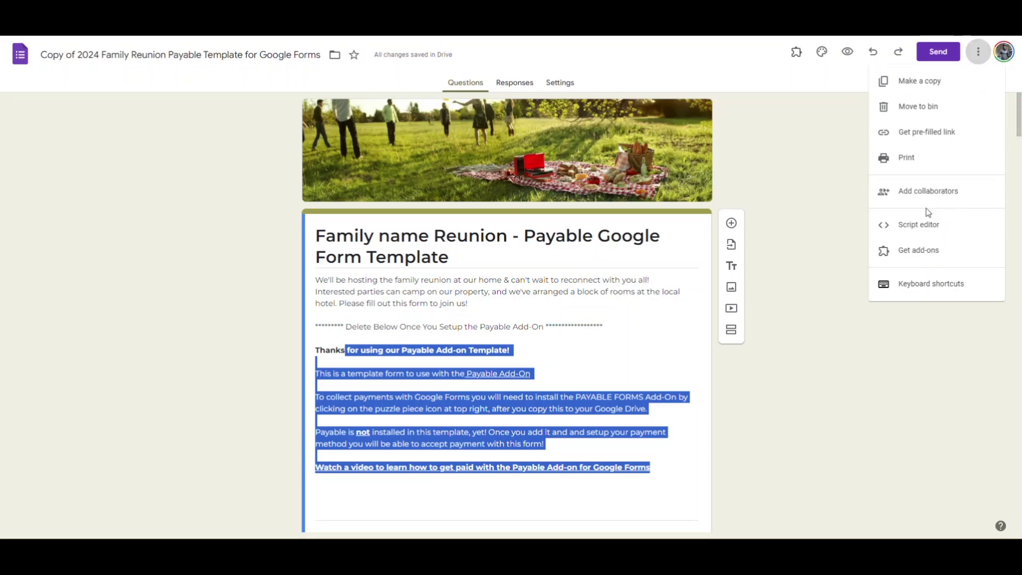
click(908, 251)
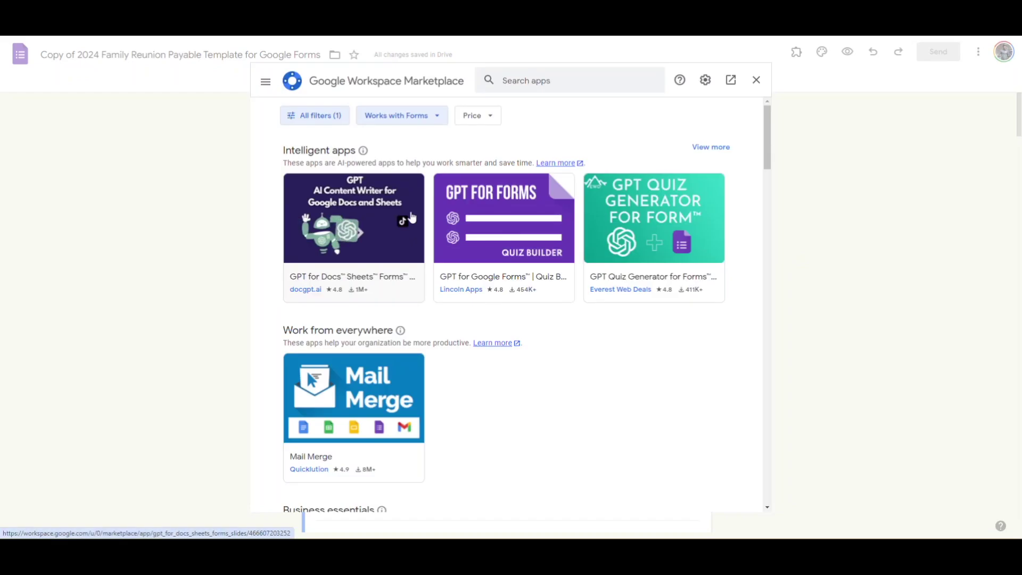
click(543, 80)
text(paya)
click(543, 94)
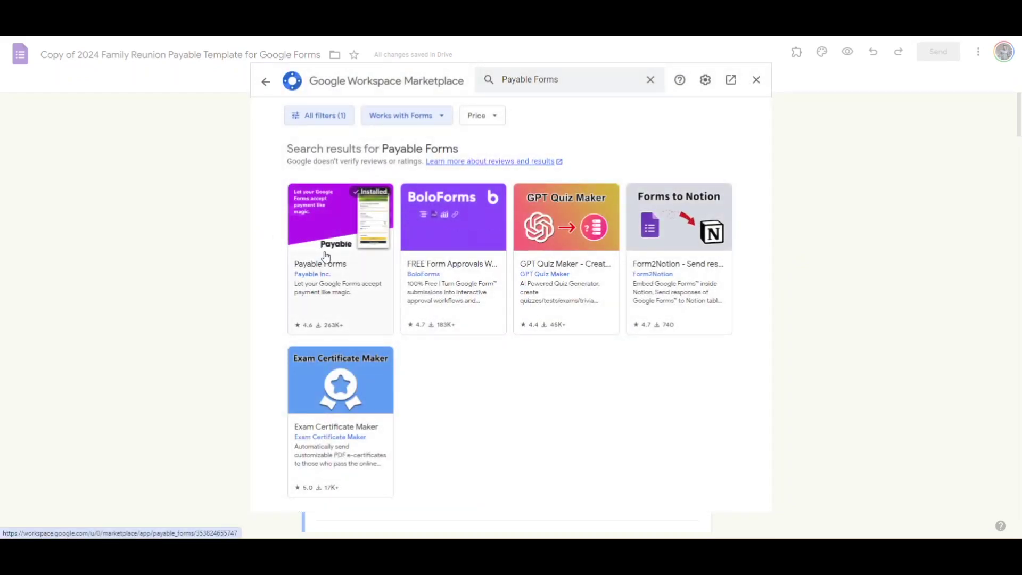
click(324, 259)
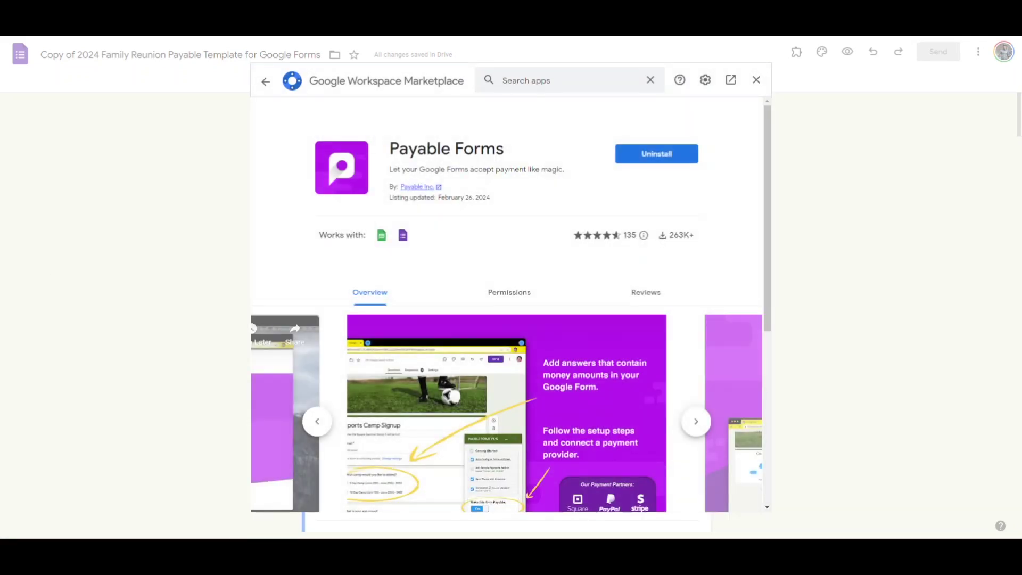
key(Escape)
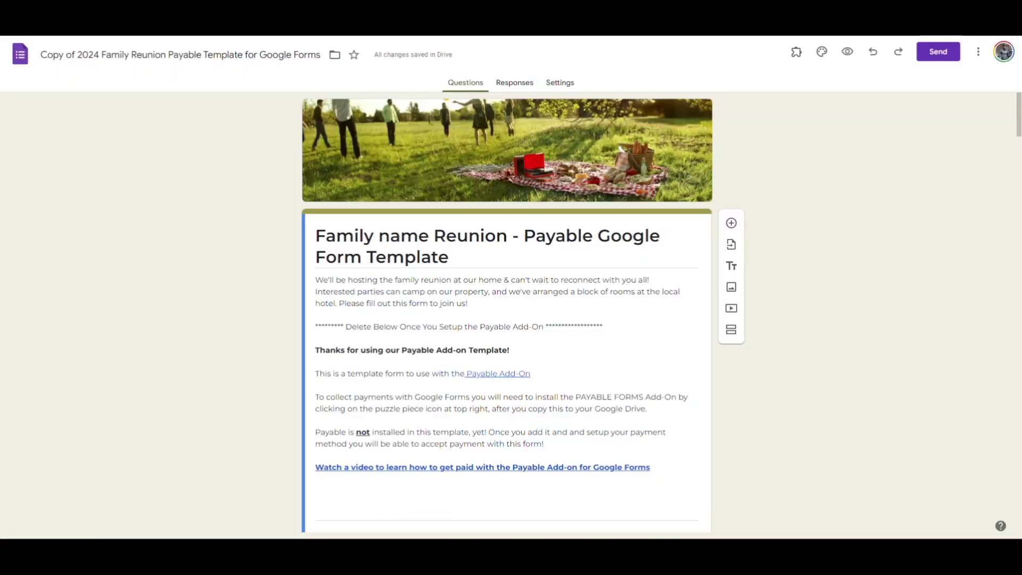
Launch the Payable Forms add-on from Add-ons and start Make this Form Payable
click(795, 57)
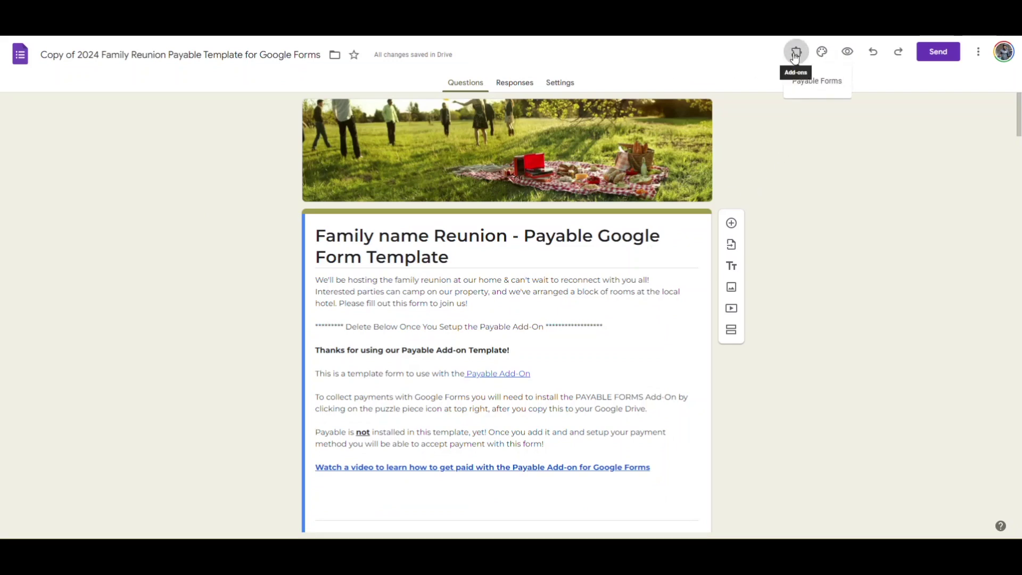
click(817, 84)
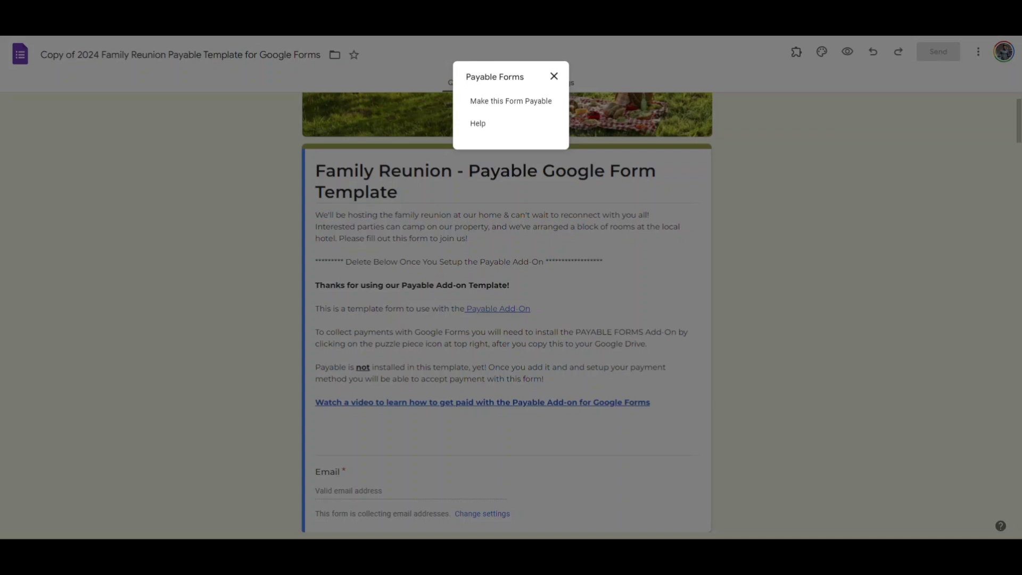
click(529, 102)
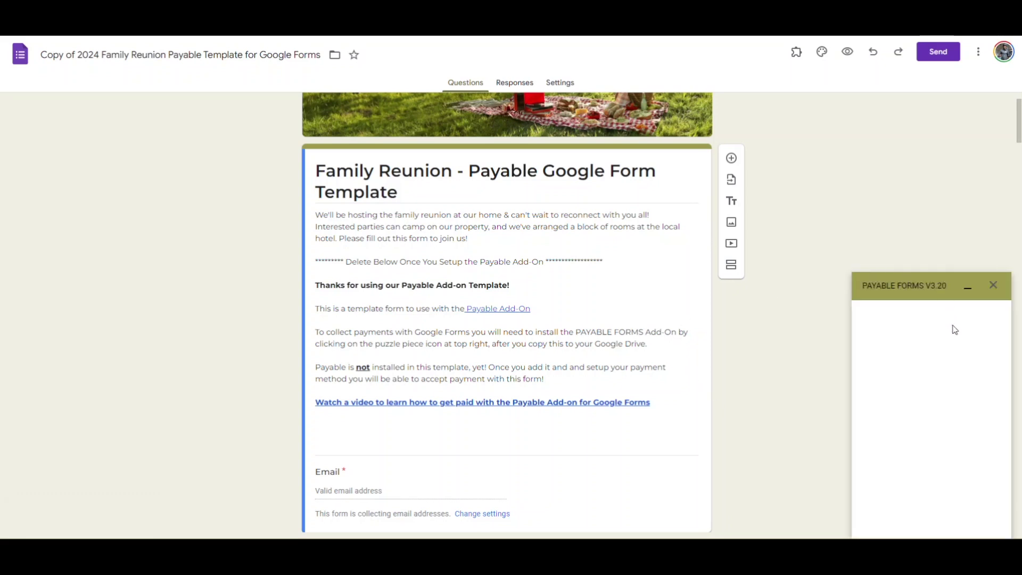
Auto-configure the form and response sheet in Payable Forms, then dismiss the Form Setup Complete summary
click(940, 355)
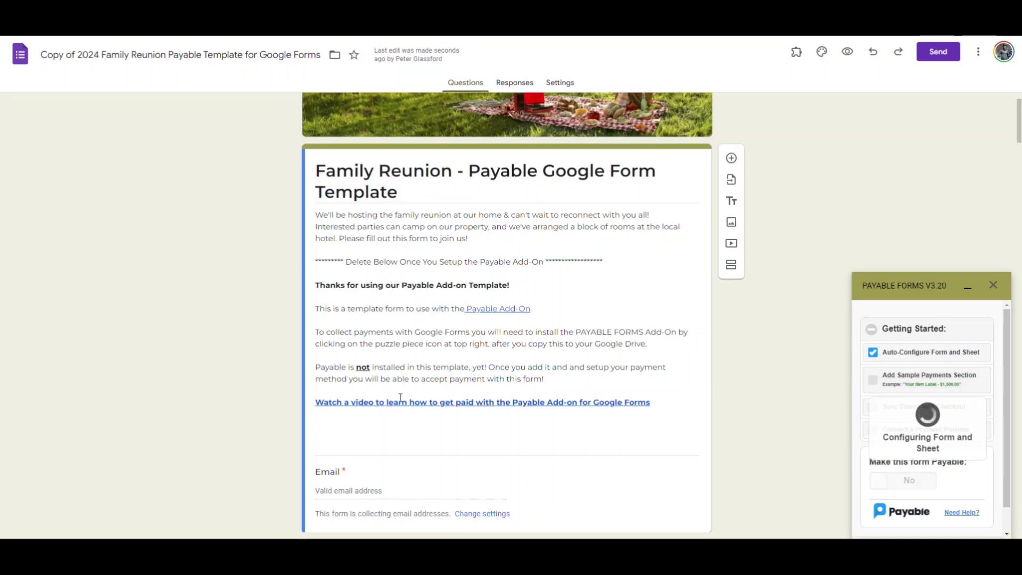
scroll(654, 347, down, 9)
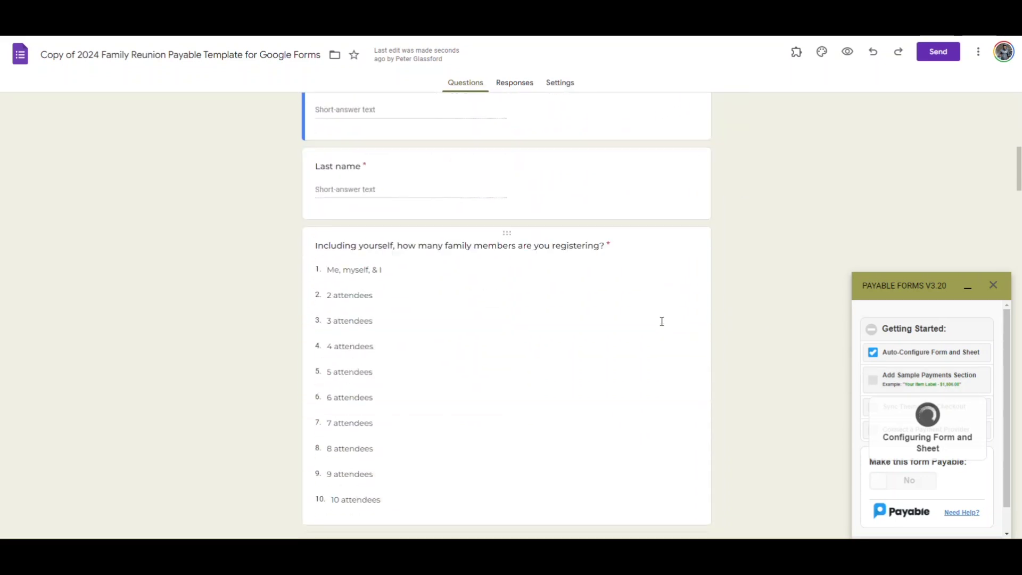
scroll(662, 322, down, 20)
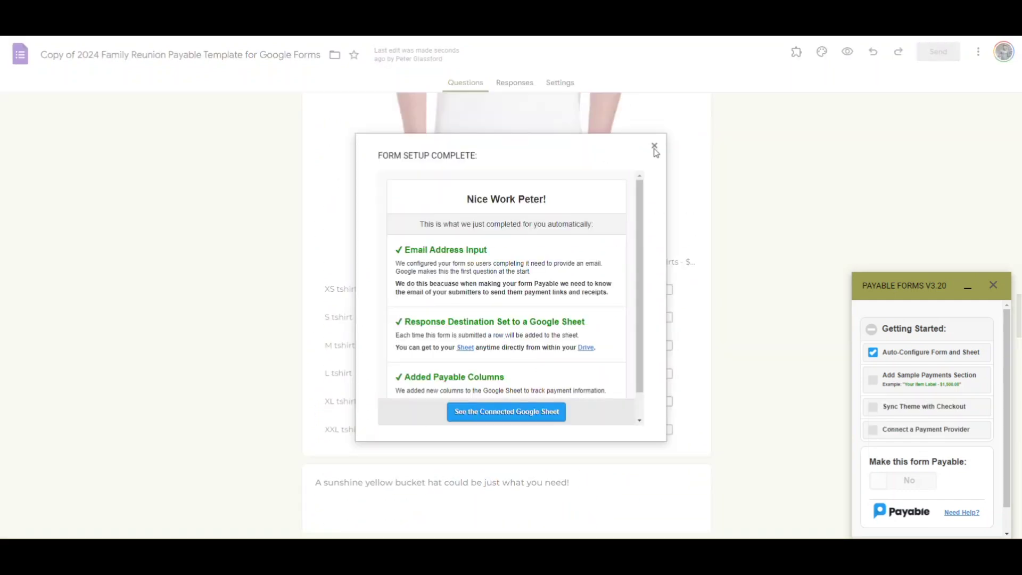
click(654, 146)
scroll(550, 300, down, 12)
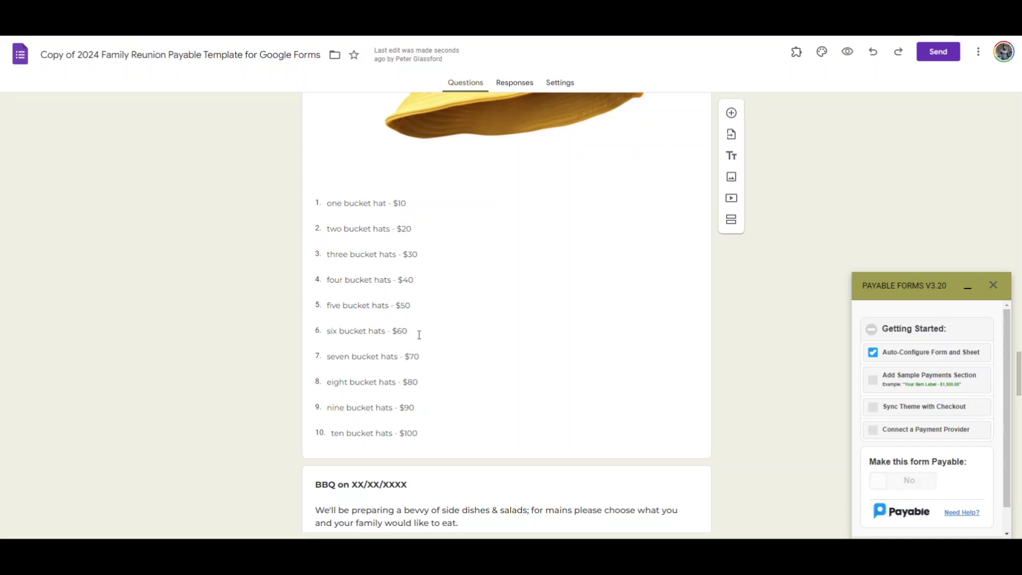
click(401, 331)
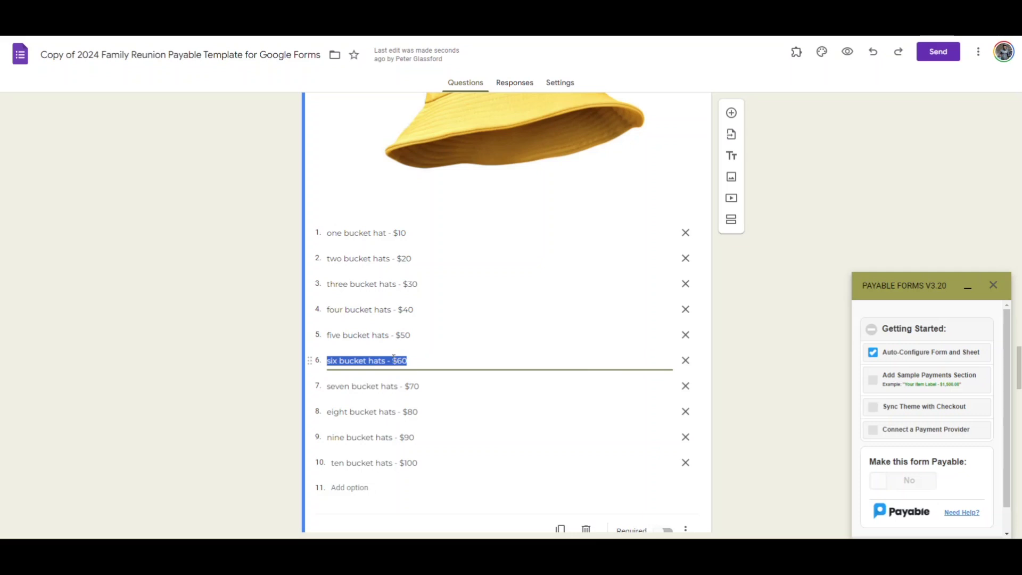
click(393, 359)
scroll(432, 360, down, 8)
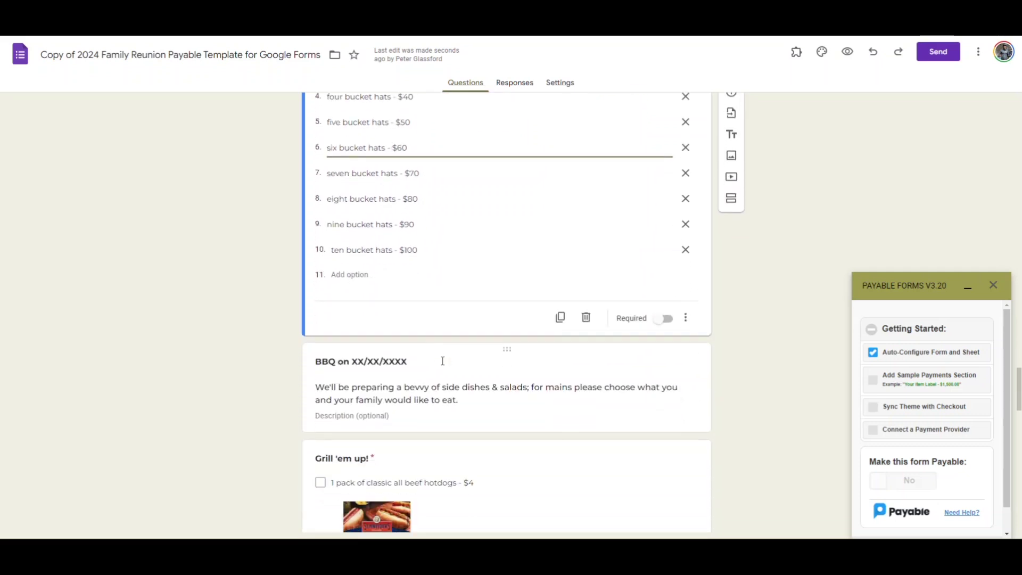
click(467, 271)
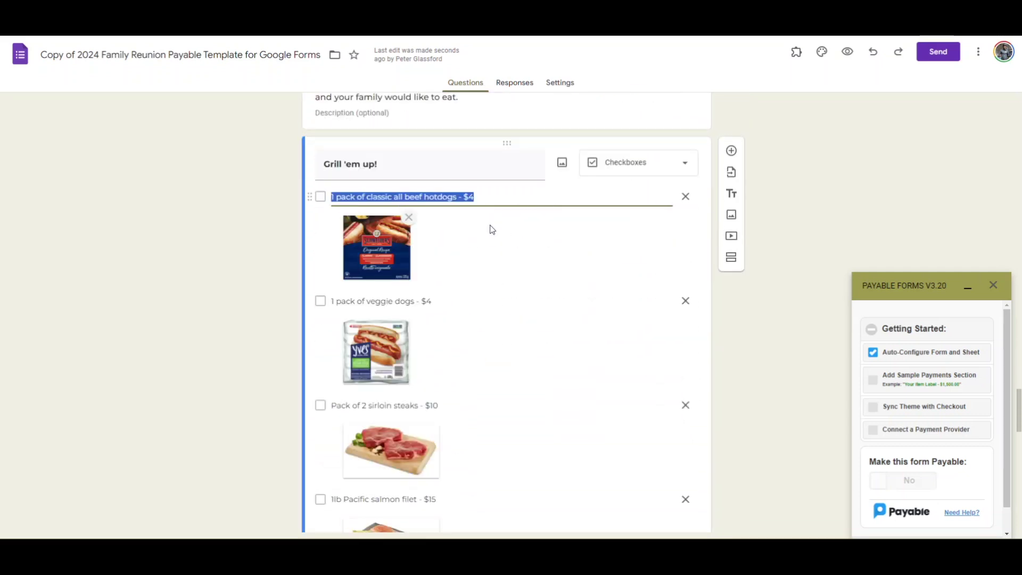
scroll(479, 263, down, 5)
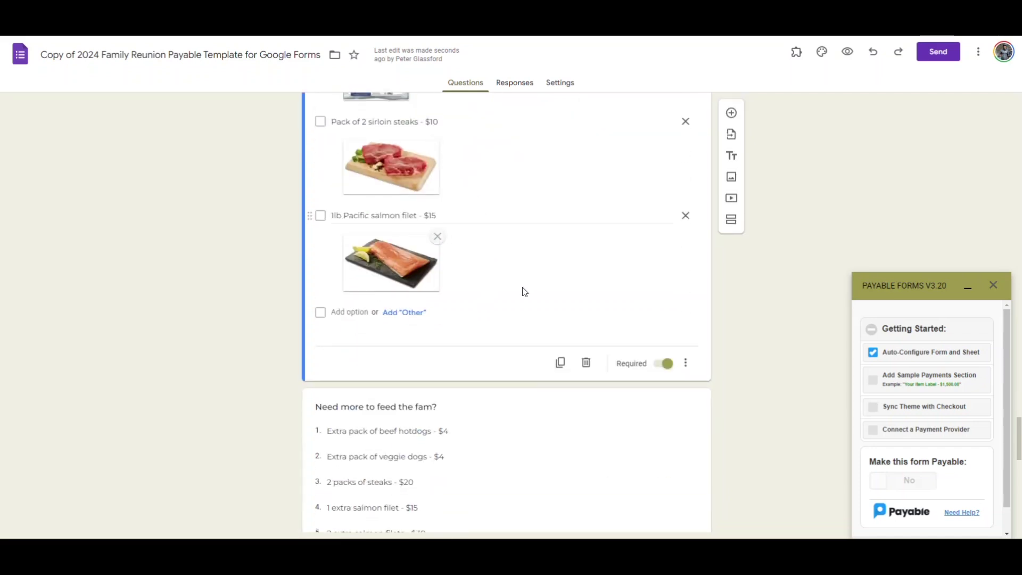
scroll(524, 292, down, 3)
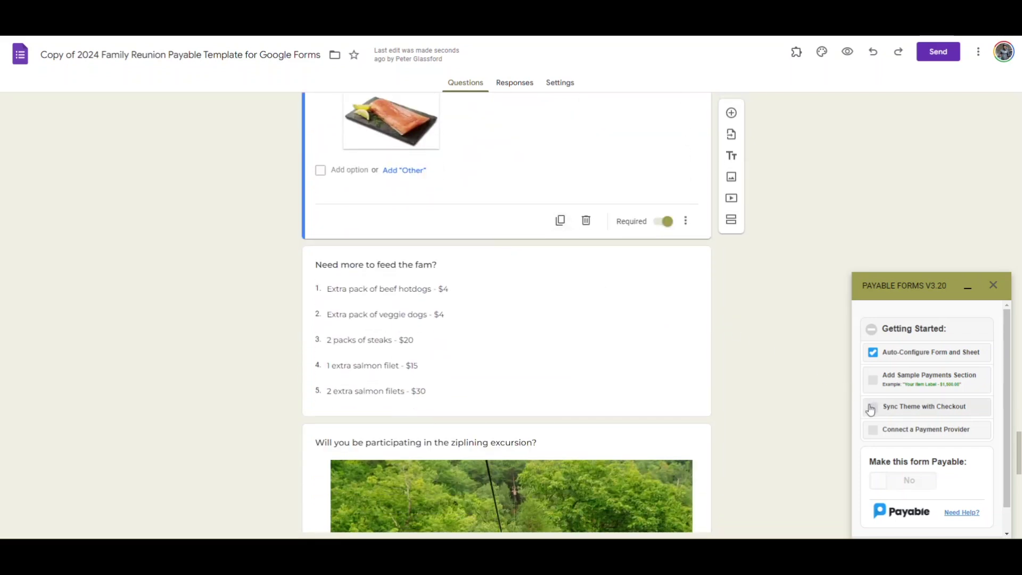
Sync the checkout theme with the form and connect a payment provider, keeping testing mode 'On - For Practice'
click(873, 411)
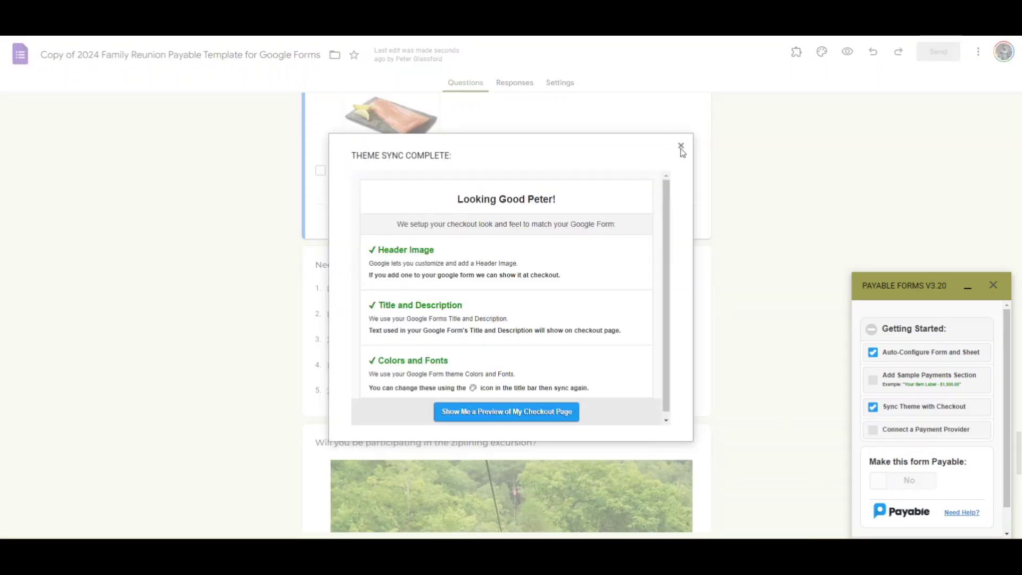
click(680, 146)
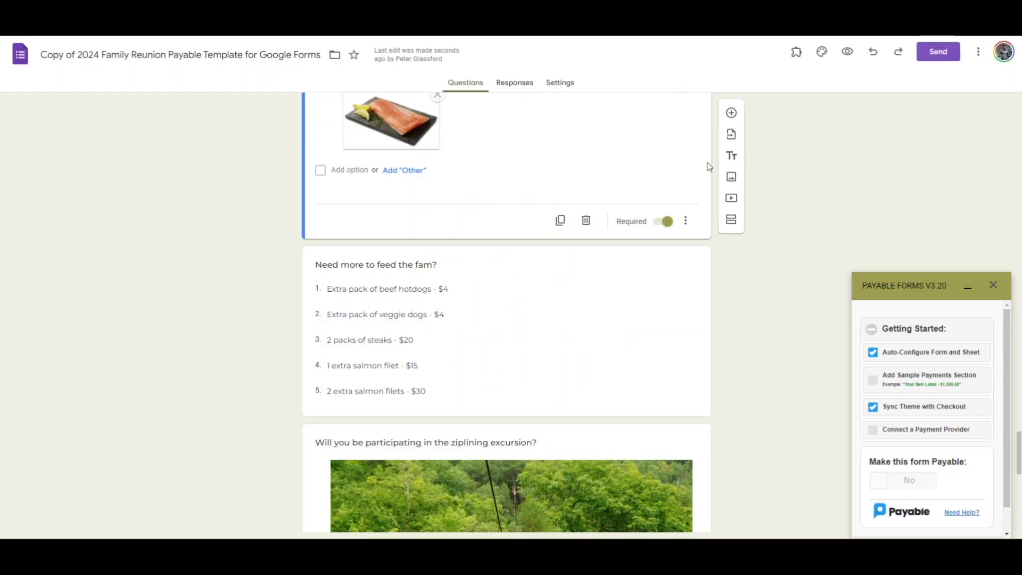
click(946, 435)
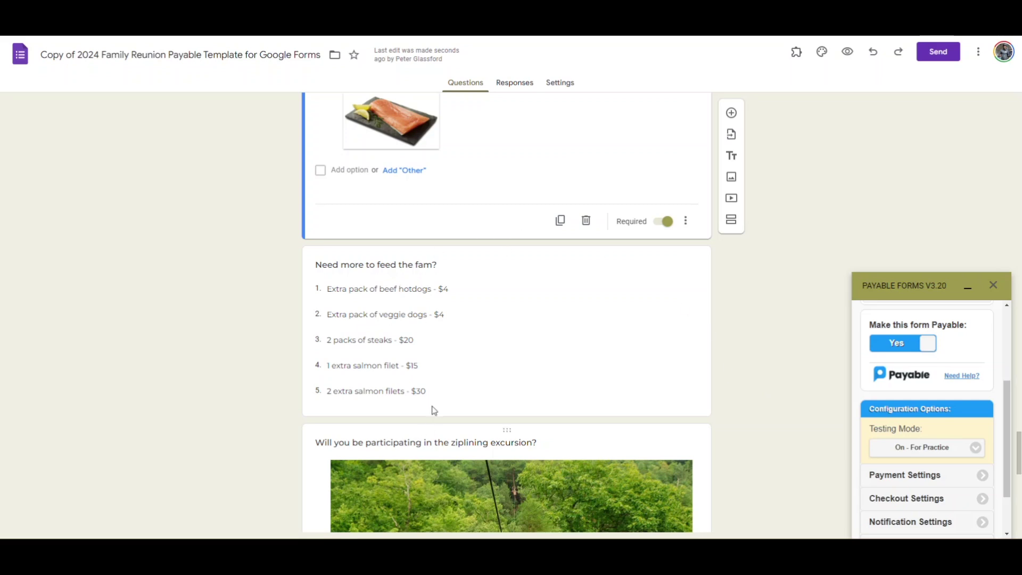
scroll(449, 466, down, 6)
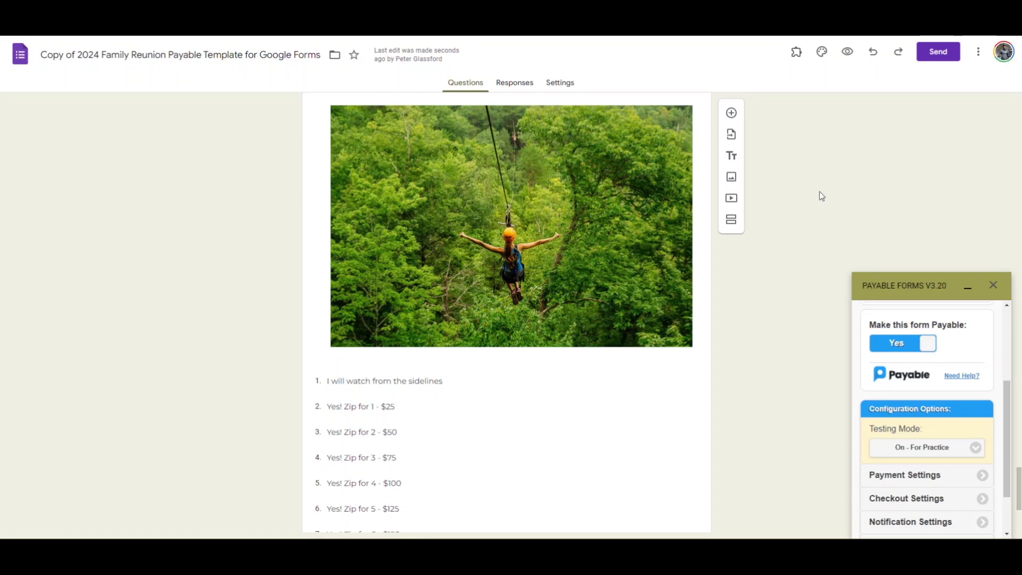
scroll(855, 200, down, 1)
scroll(908, 373, down, 1)
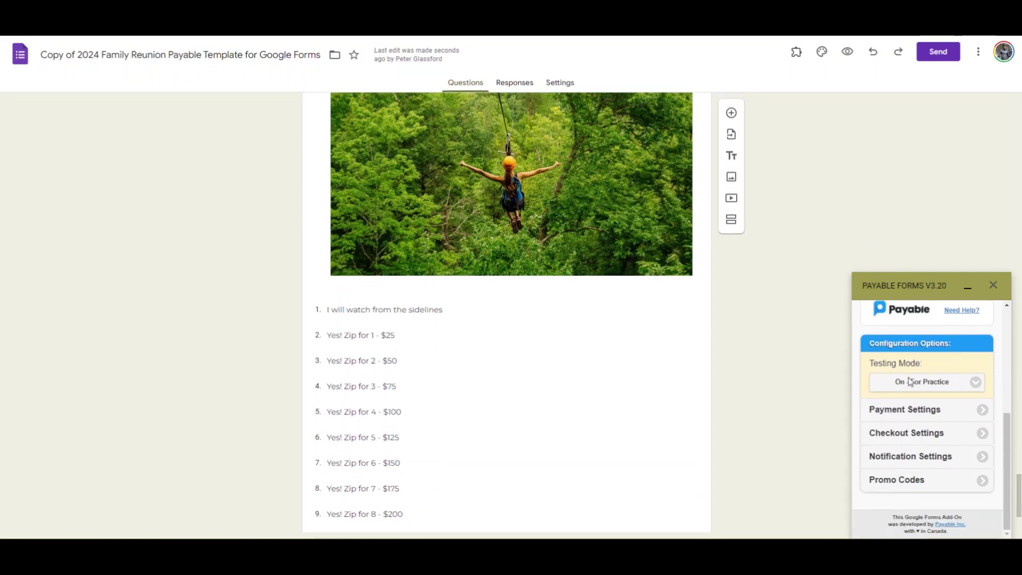
Set Send Payment Reminders to Yes in Payable Forms Notification Settings
click(932, 456)
scroll(928, 447, down, 5)
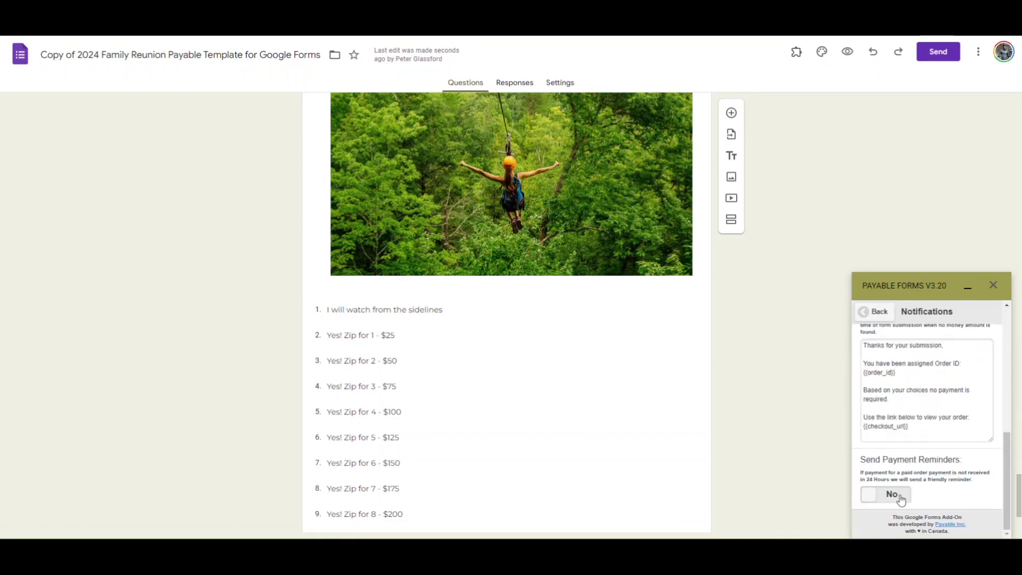
click(899, 501)
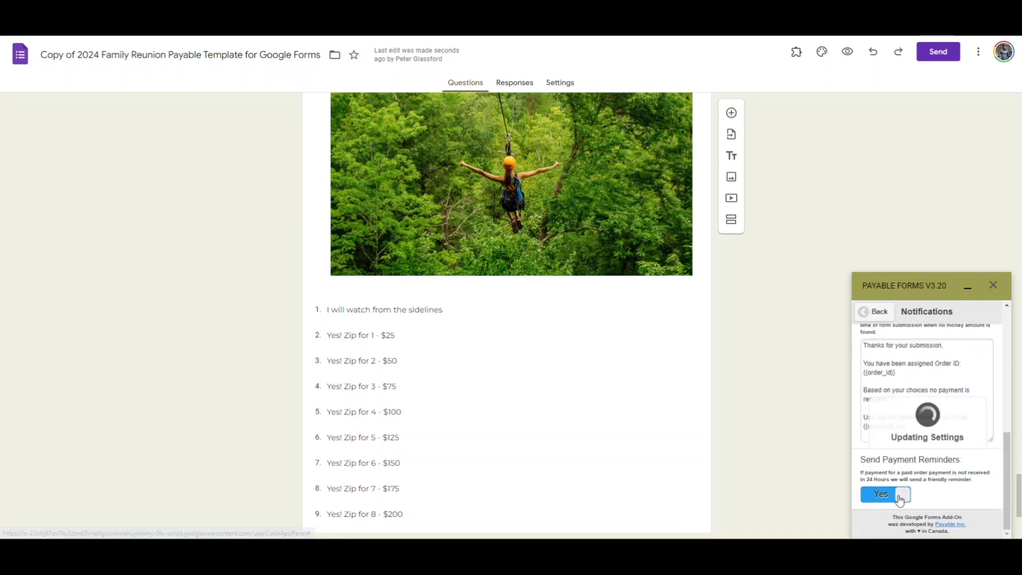
click(871, 314)
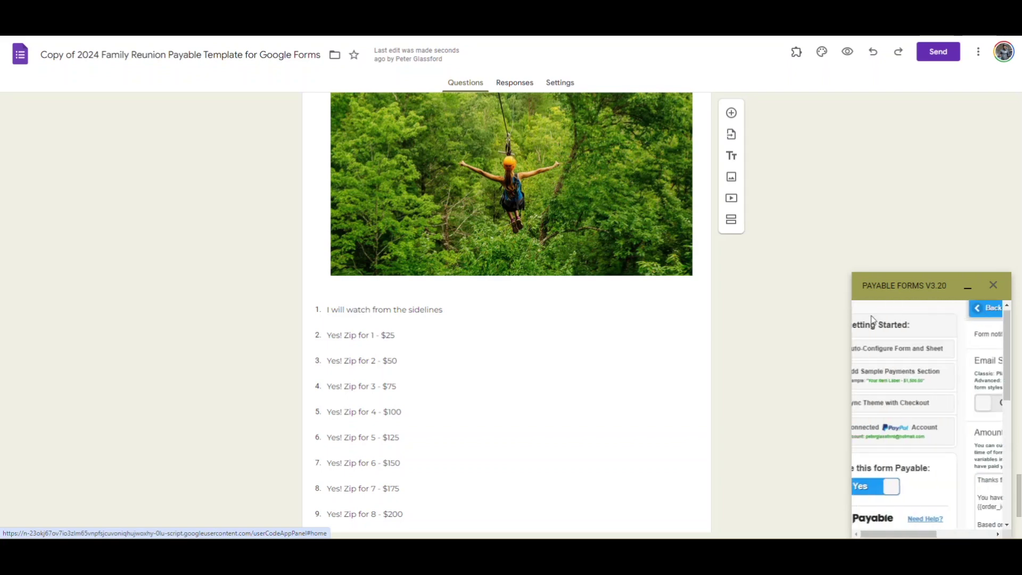
scroll(932, 450, up, 1)
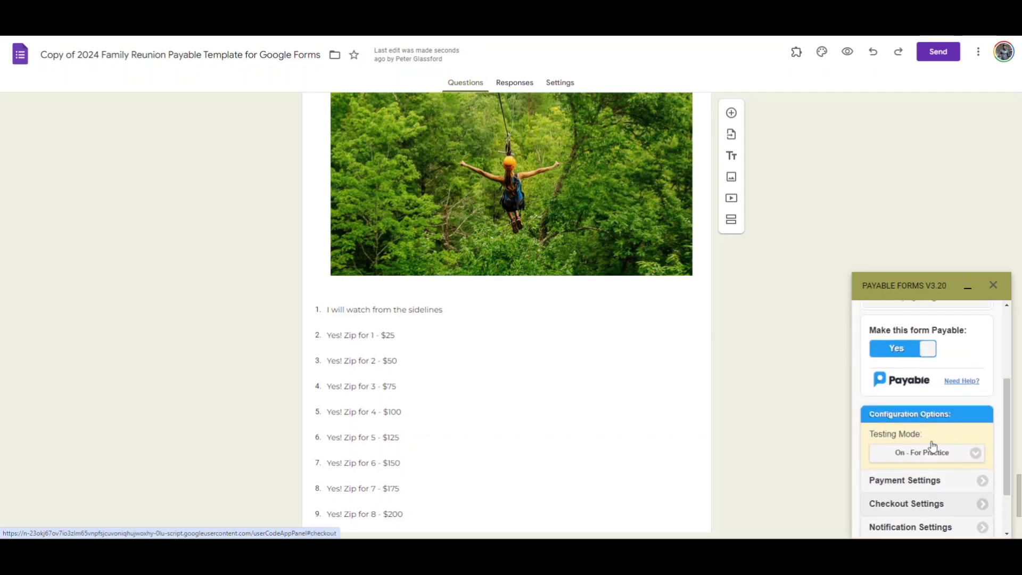
scroll(931, 447, down, 1)
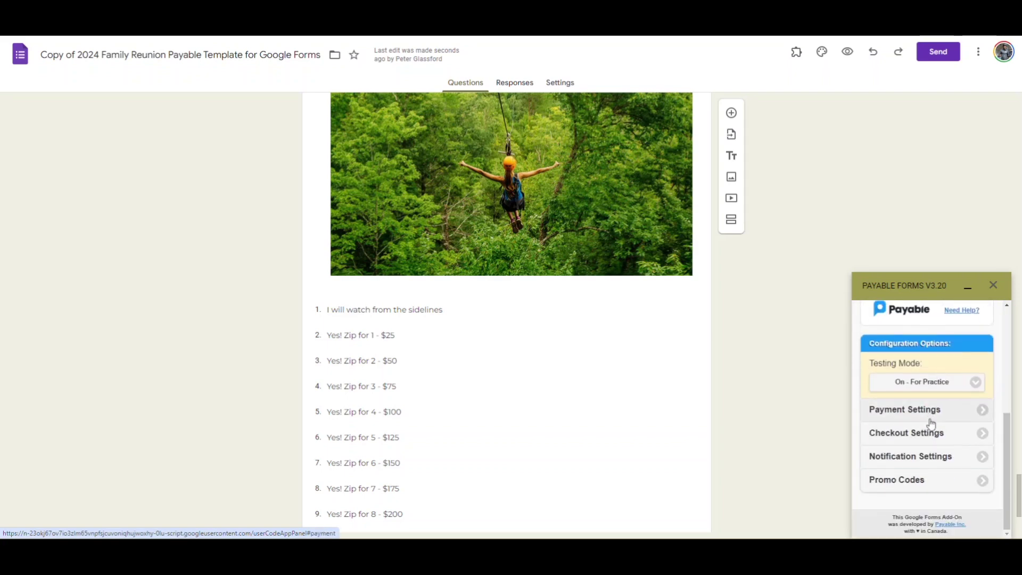
Review the Checkout Settings, including the post-payment message, and return to the main options
click(929, 433)
scroll(935, 437, down, 2)
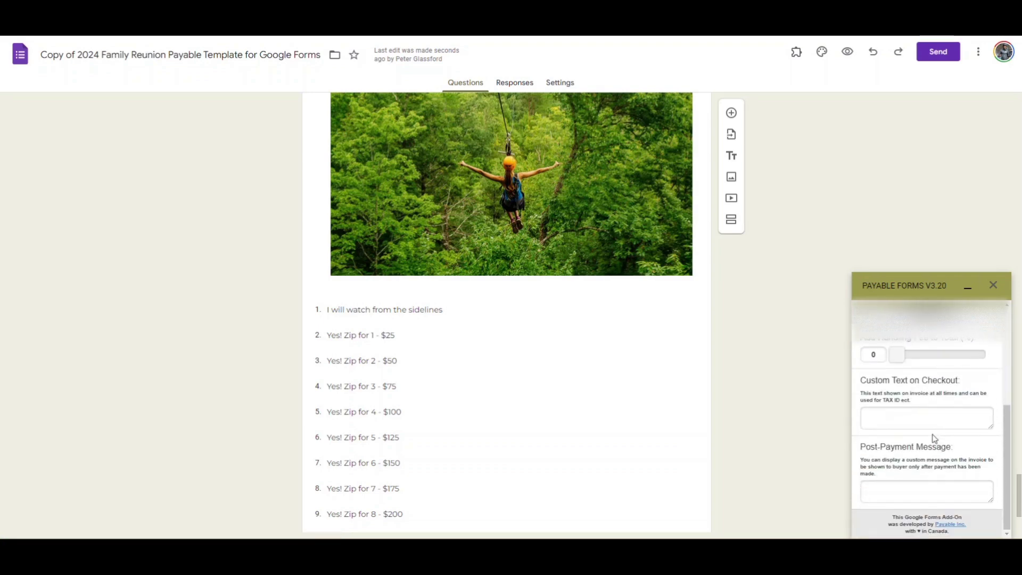
click(905, 482)
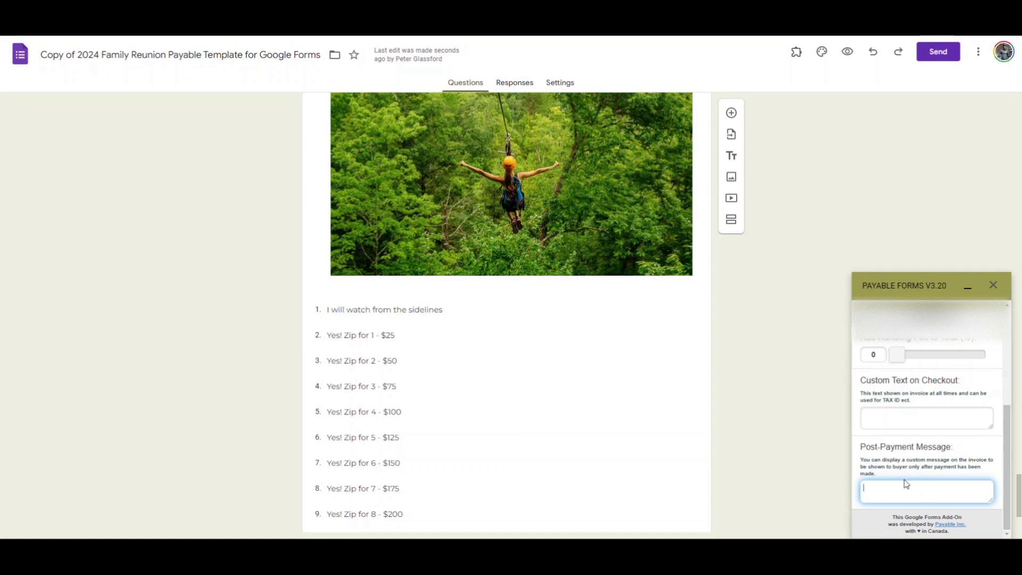
scroll(911, 474, up, 3)
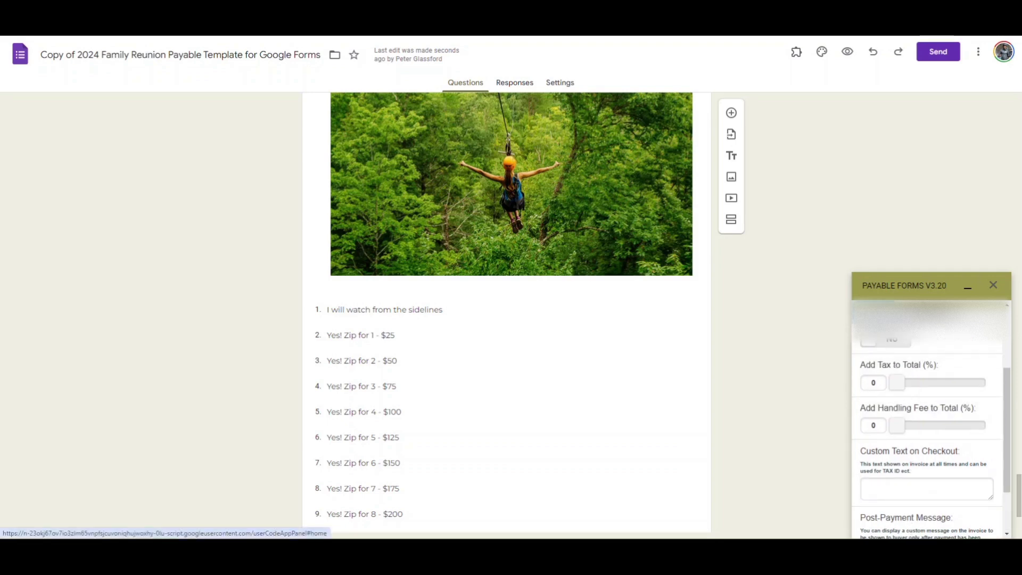
click(873, 311)
scroll(919, 400, up, 2)
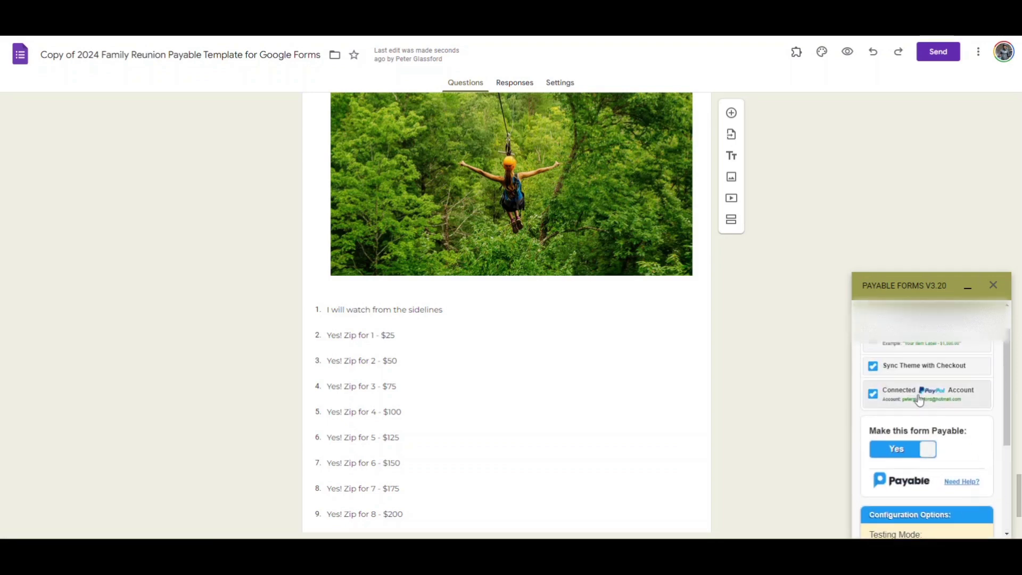
scroll(920, 401, down, 4)
scroll(942, 402, up, 2)
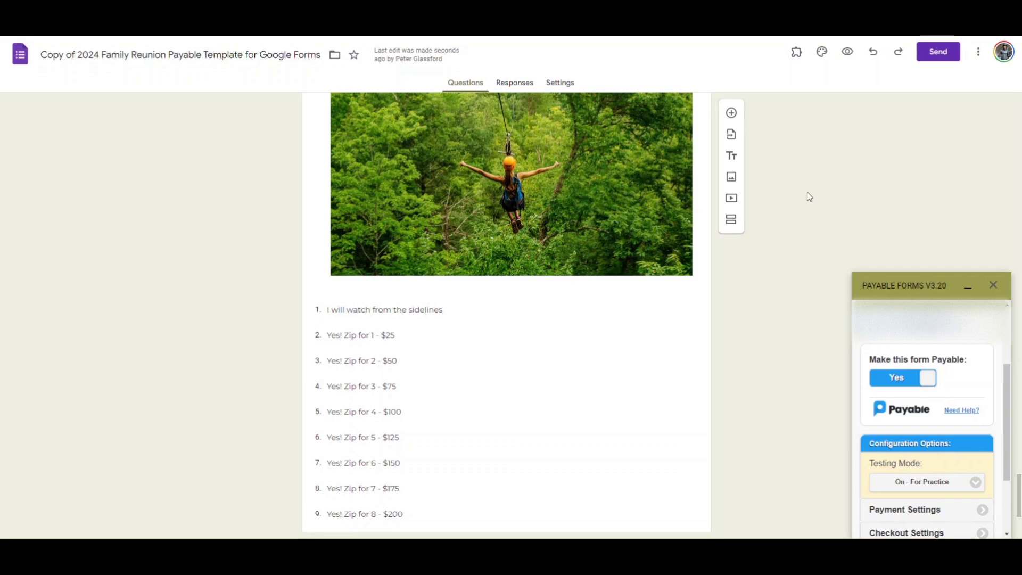
Preview the form, scroll the filled test response to the contribution amount, and submit it
click(850, 53)
scroll(439, 171, down, 3)
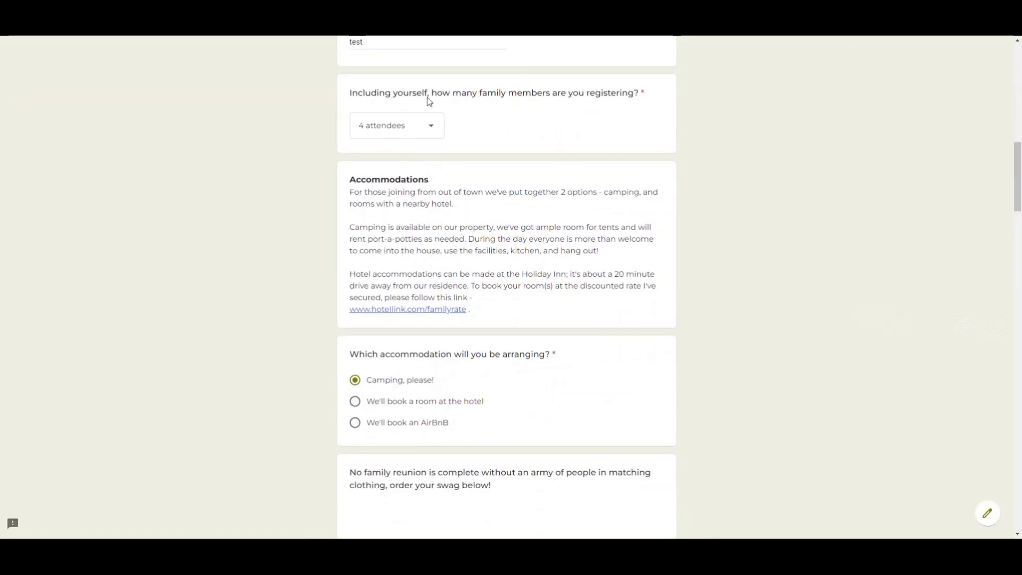
scroll(434, 314, down, 1)
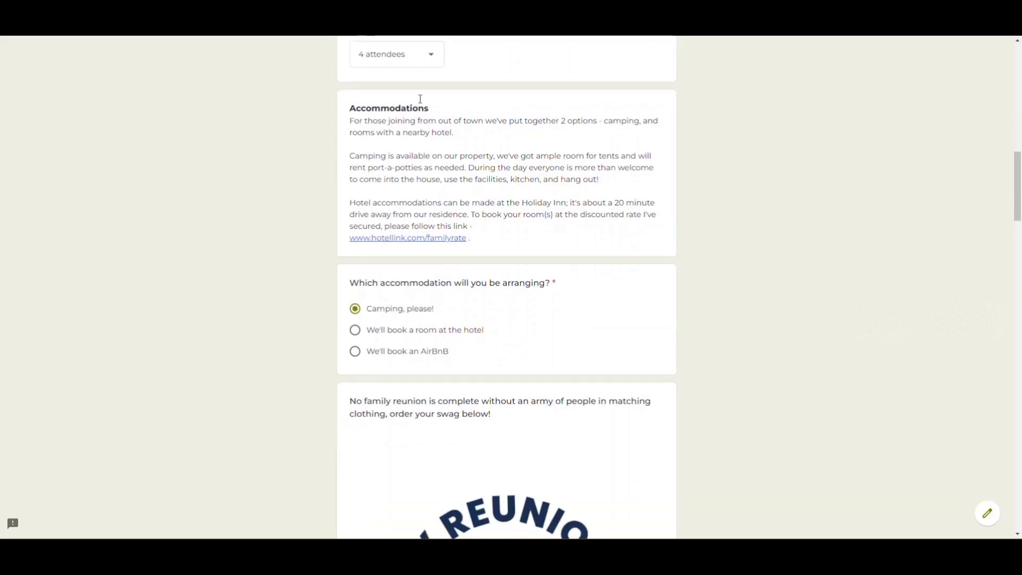
scroll(421, 359, down, 4)
scroll(422, 370, down, 15)
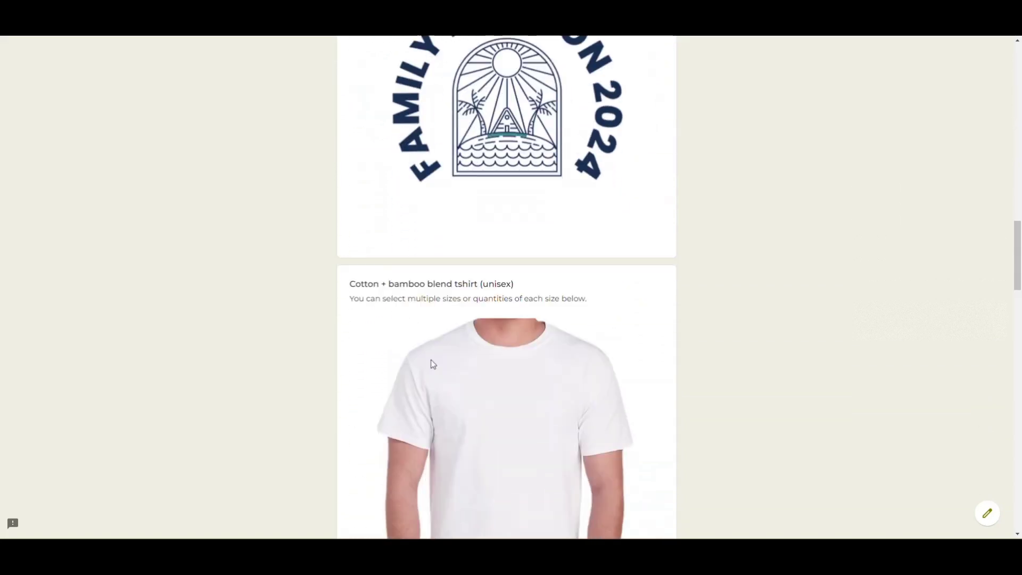
scroll(435, 362, down, 10)
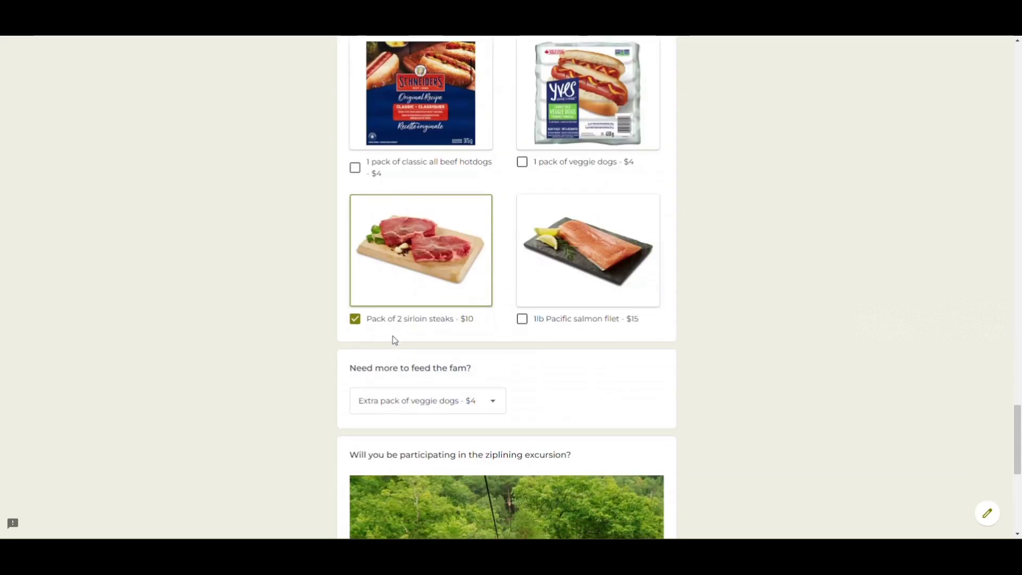
scroll(423, 317, down, 7)
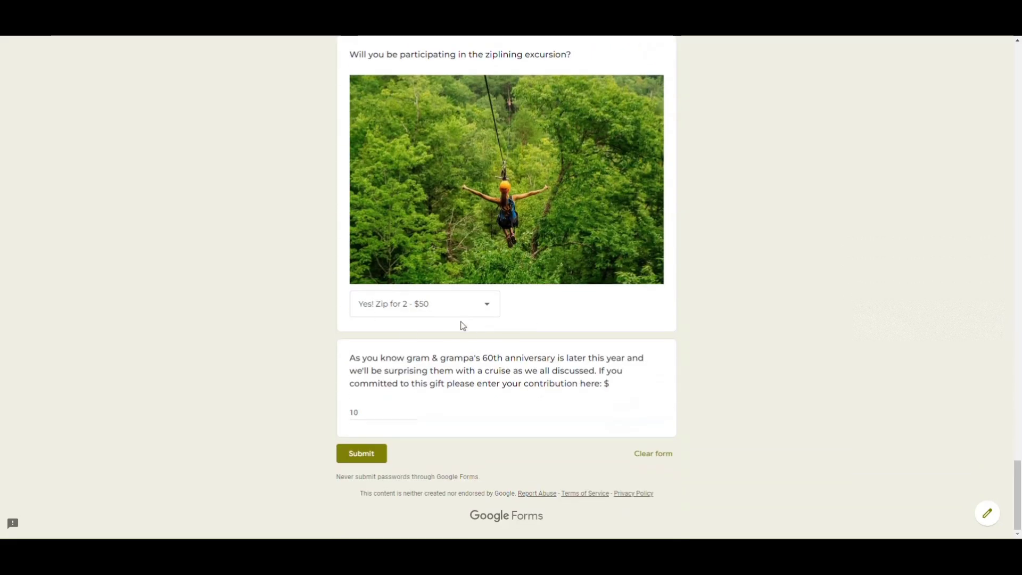
double_click(607, 383)
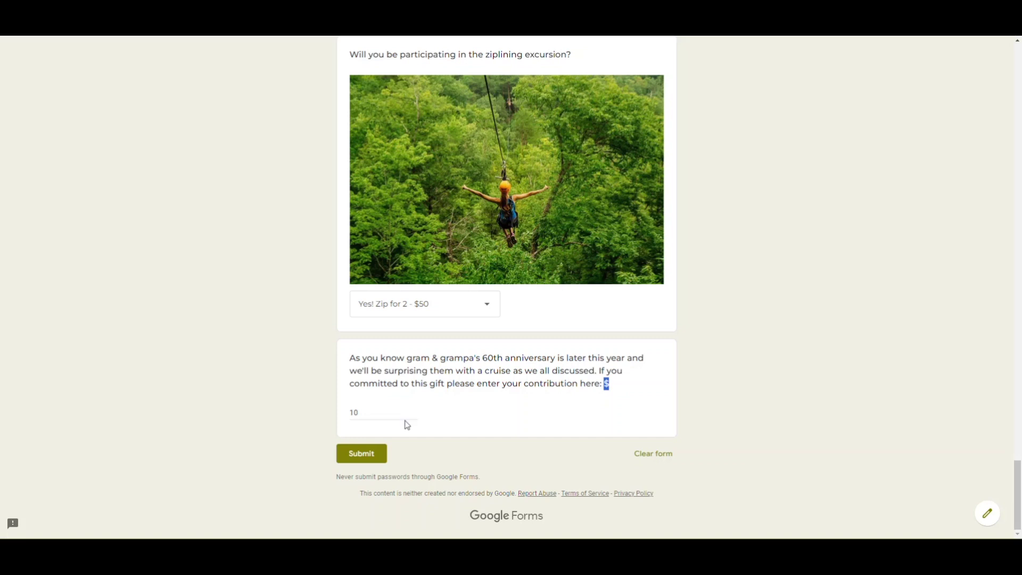
click(367, 461)
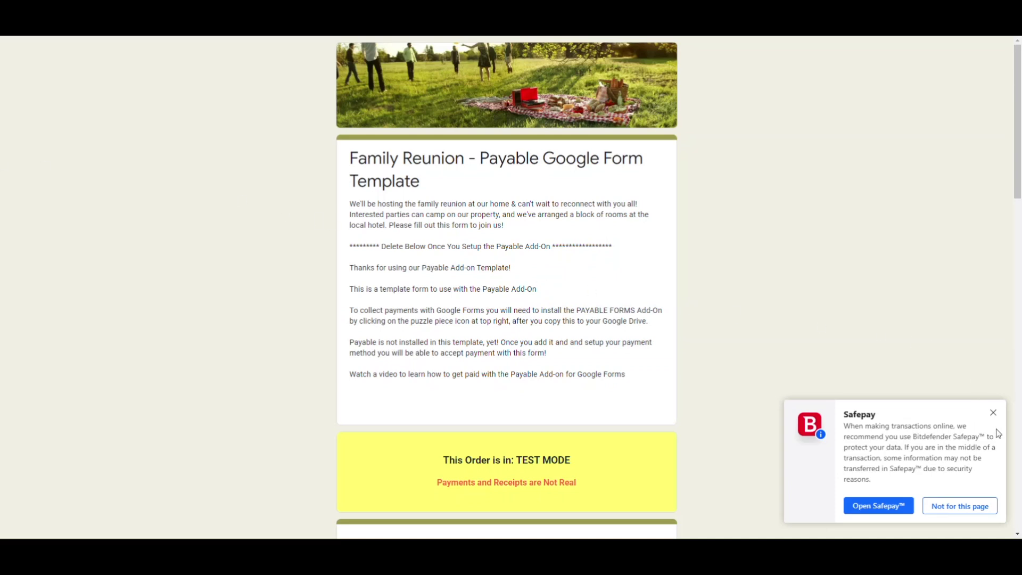
Close the Safepay popup and review the $109.00 CAD order details and sandbox test-card table
click(997, 415)
scroll(663, 253, down, 5)
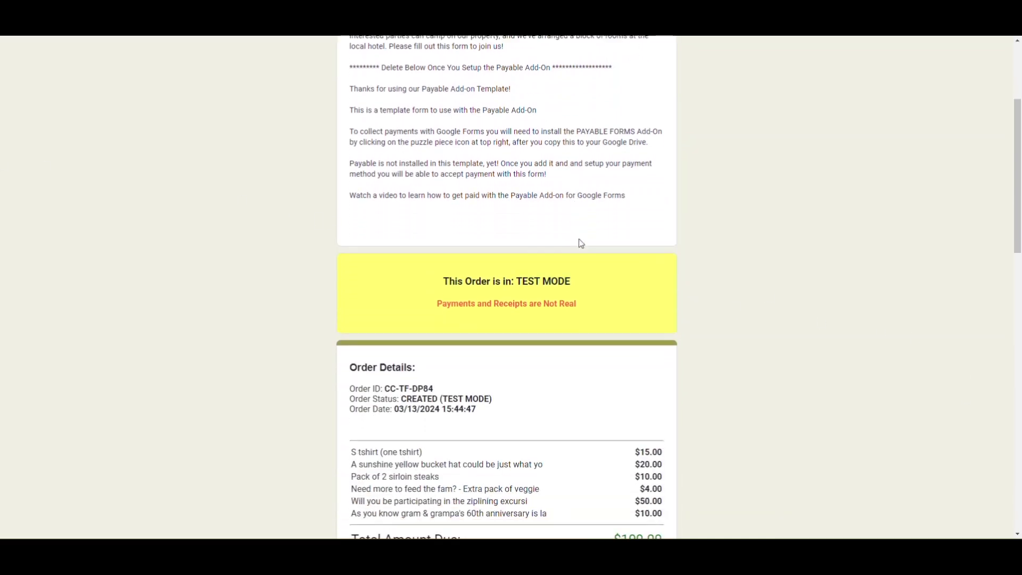
scroll(466, 305, down, 1)
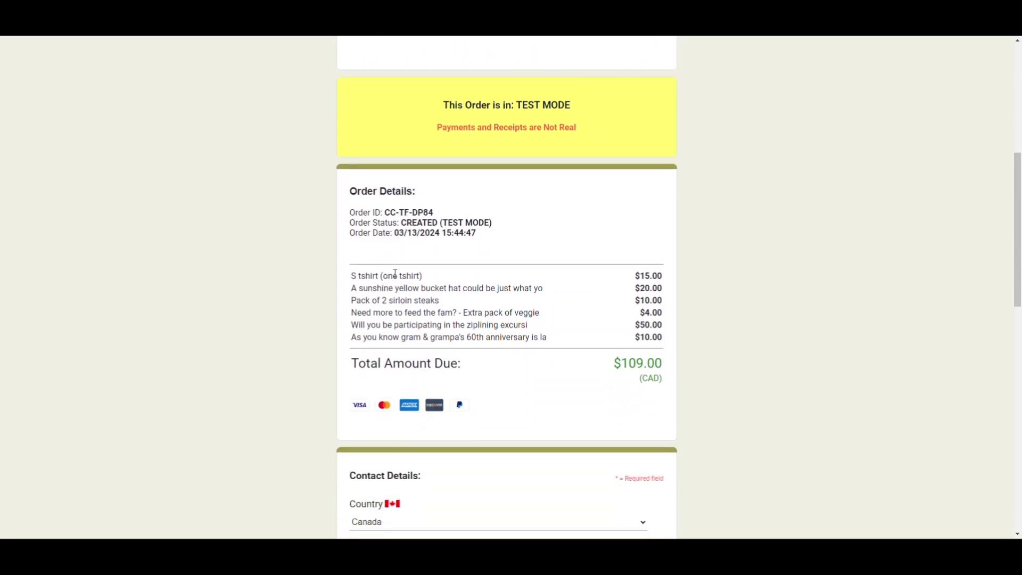
drag(396, 274, 546, 325)
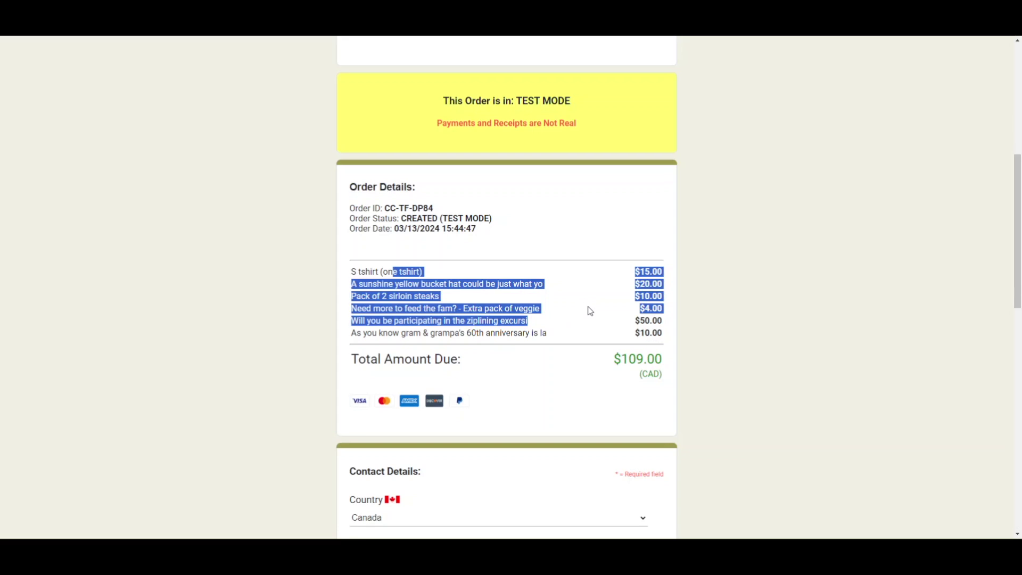
scroll(588, 311, down, 1)
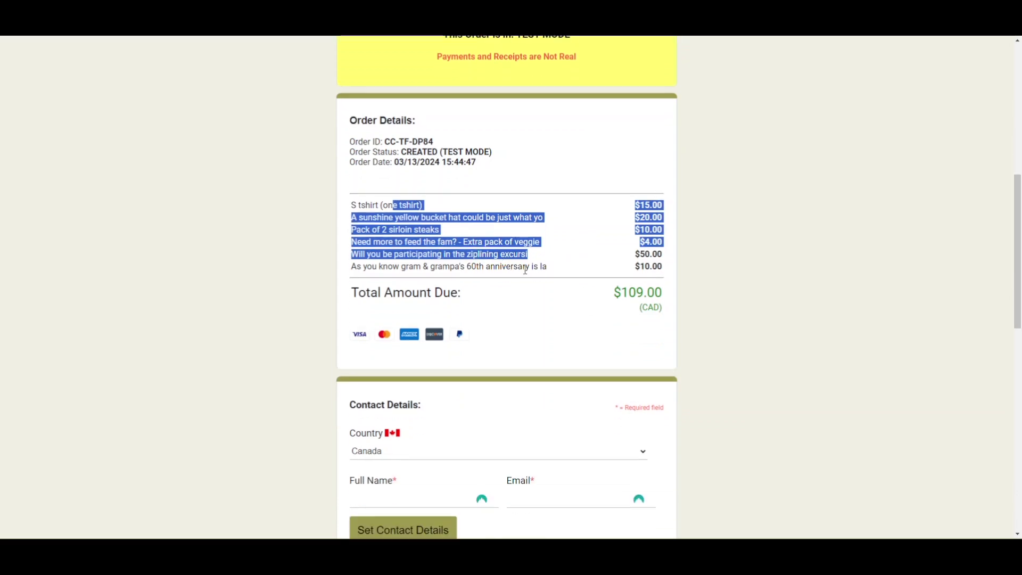
drag(634, 266, 653, 266)
scroll(583, 292, down, 1)
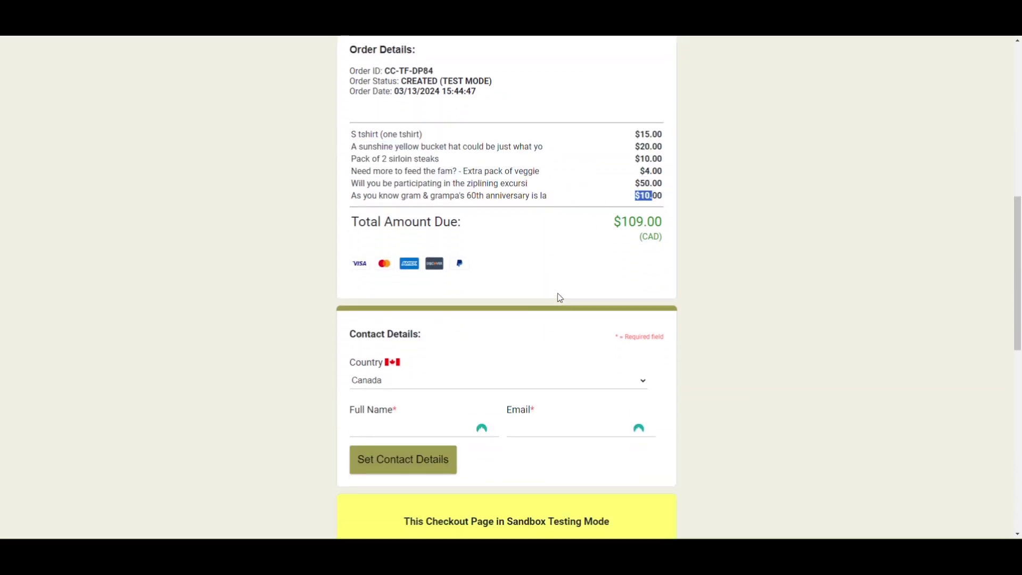
scroll(563, 290, down, 6)
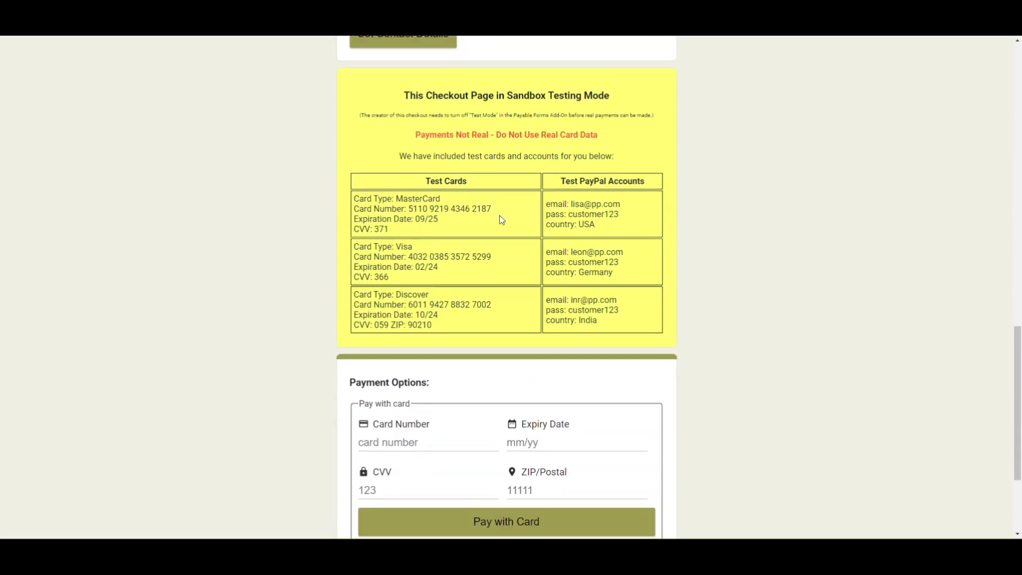
scroll(570, 370, down, 1)
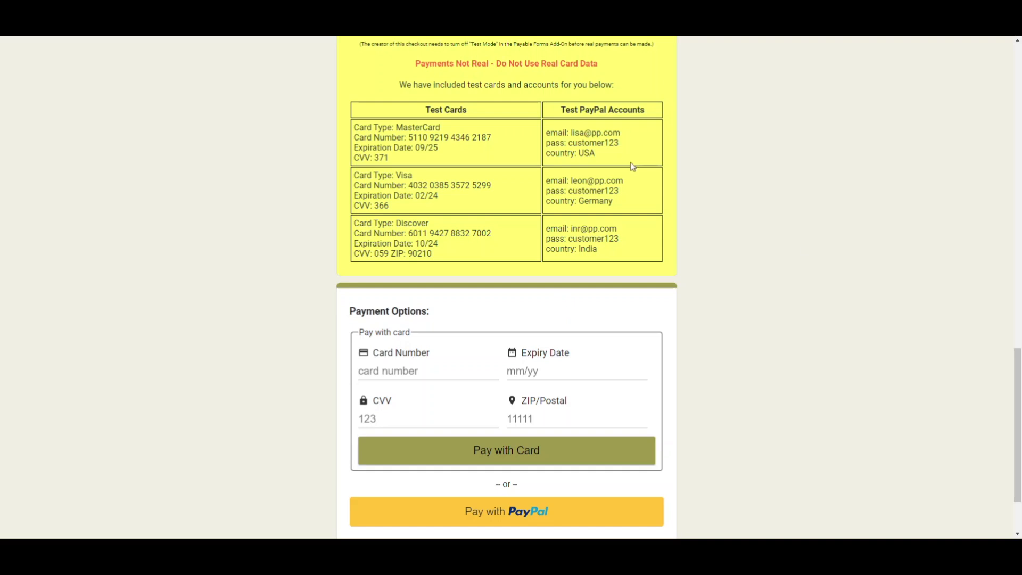
scroll(634, 173, down, 1)
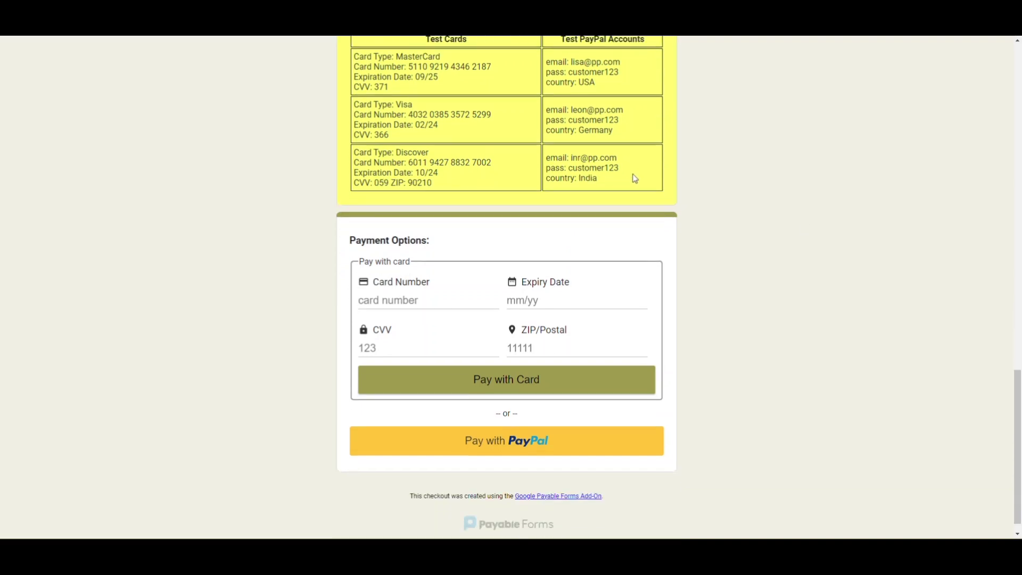
scroll(636, 180, down, 1)
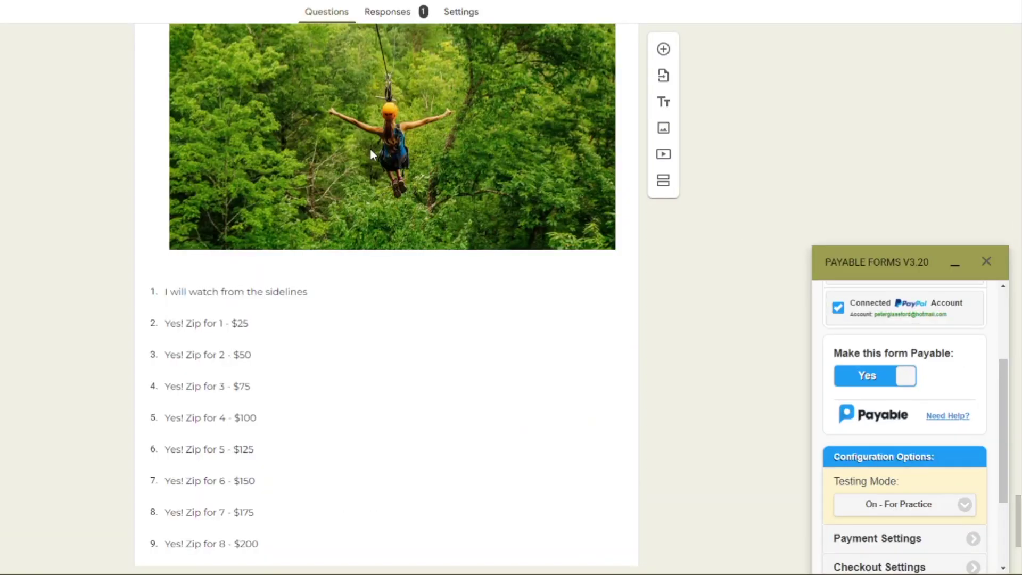
Set Payable Forms testing mode to 'Off - Real Money' and close the add-on panel
scroll(370, 154, down, 2)
scroll(840, 363, down, 2)
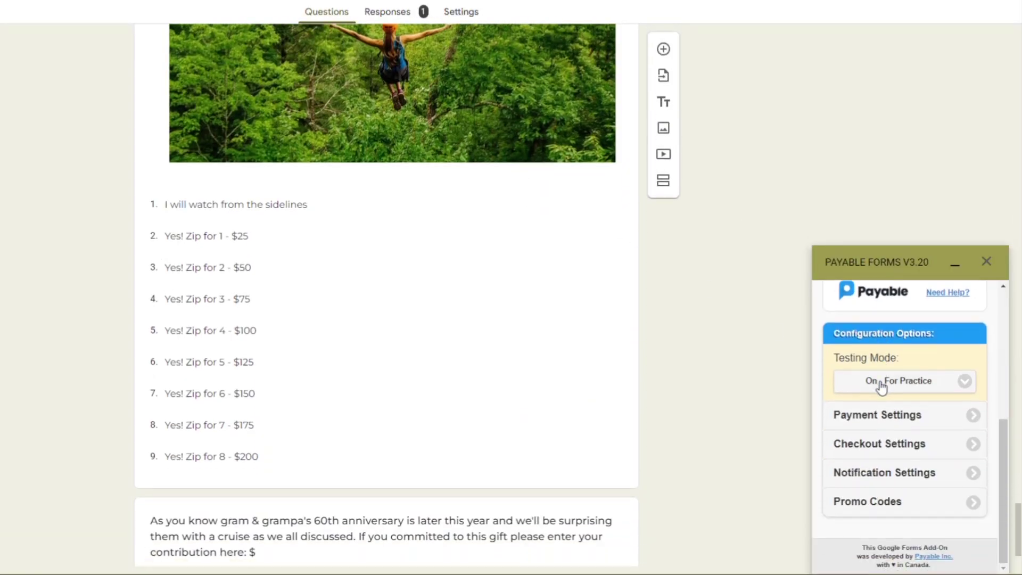
click(878, 382)
click(894, 410)
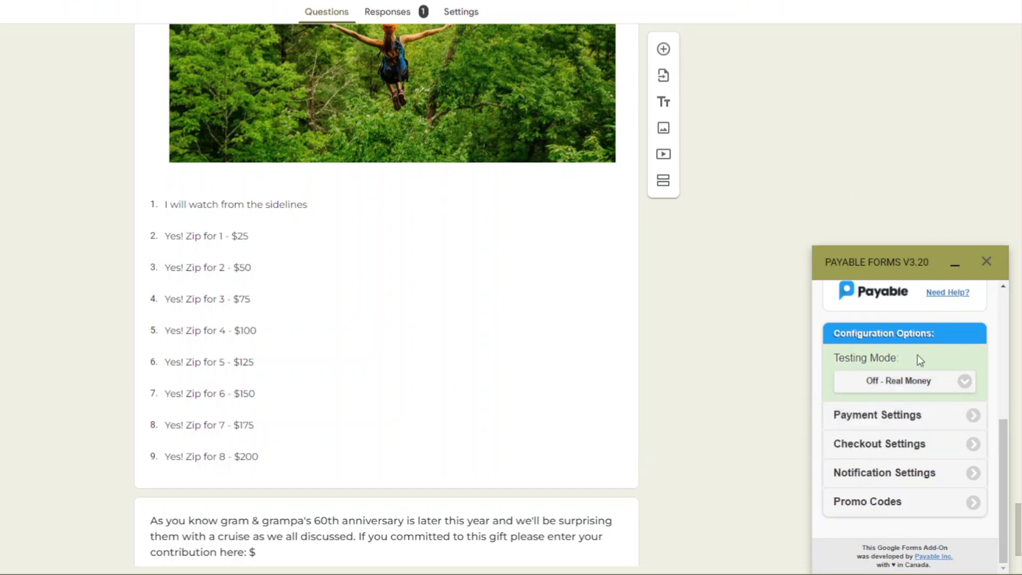
click(986, 262)
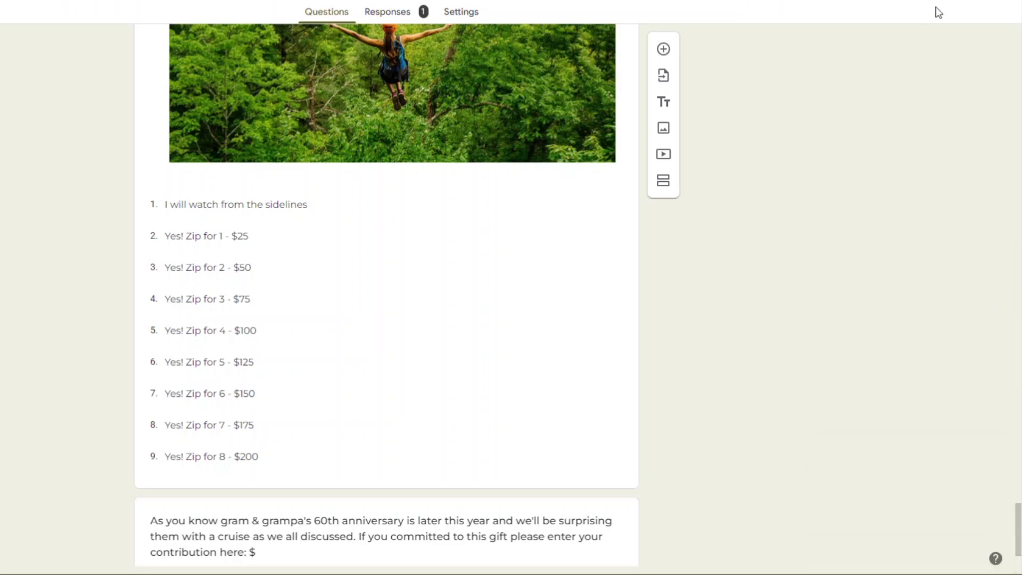
Bring up the Send form dialog, check its Link tab, and return to the Email tab
click(951, 2)
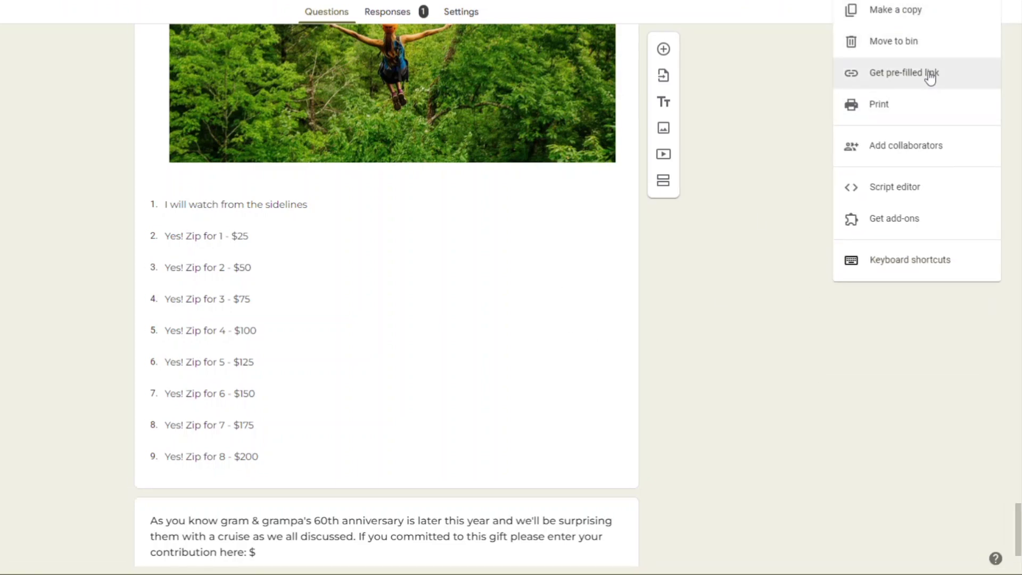
click(776, 126)
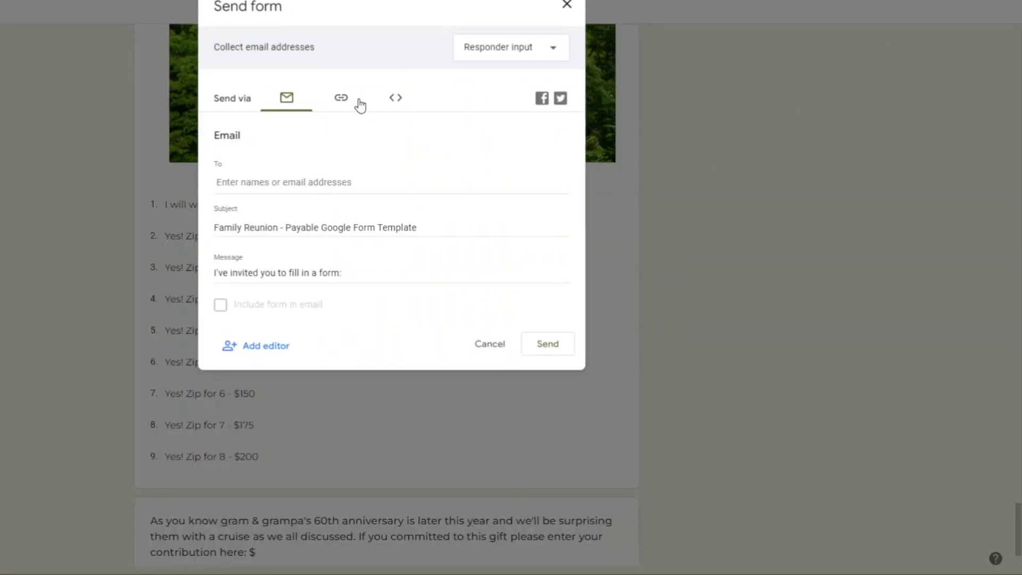
click(349, 100)
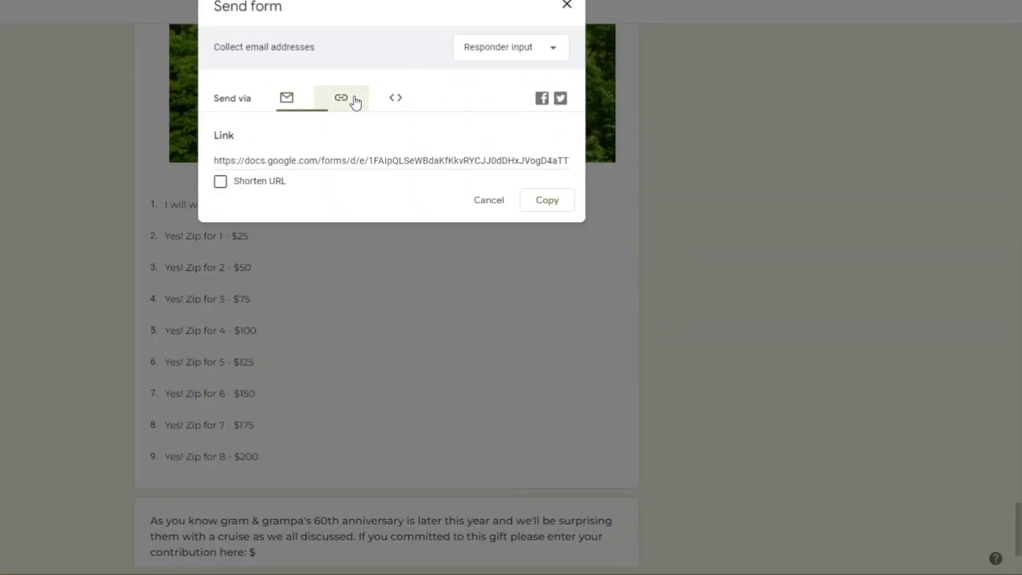
click(299, 98)
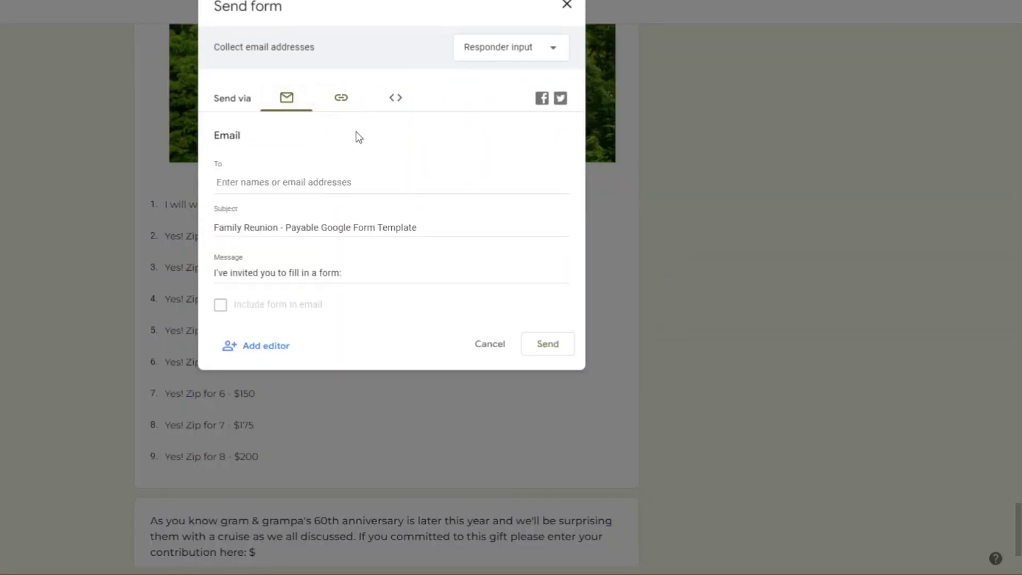